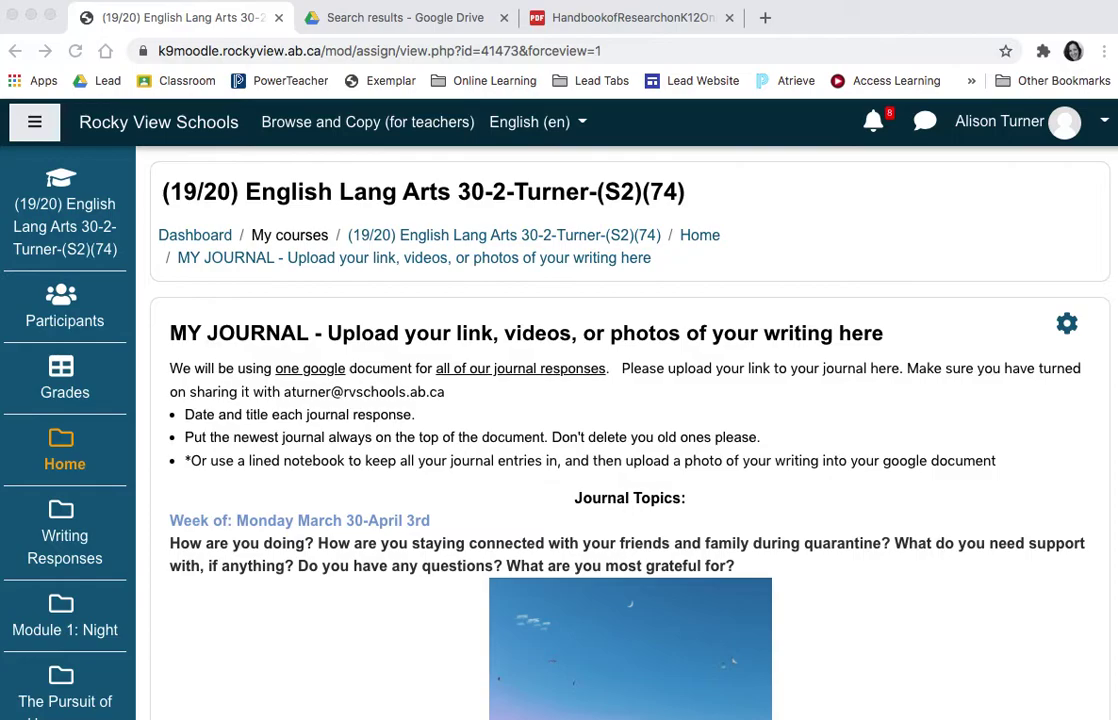
# Look over the MY JOURNAL assignment page, the handbook PDF and the Google Drive search results that list it.
pyautogui.scroll(-15, 511, 565)
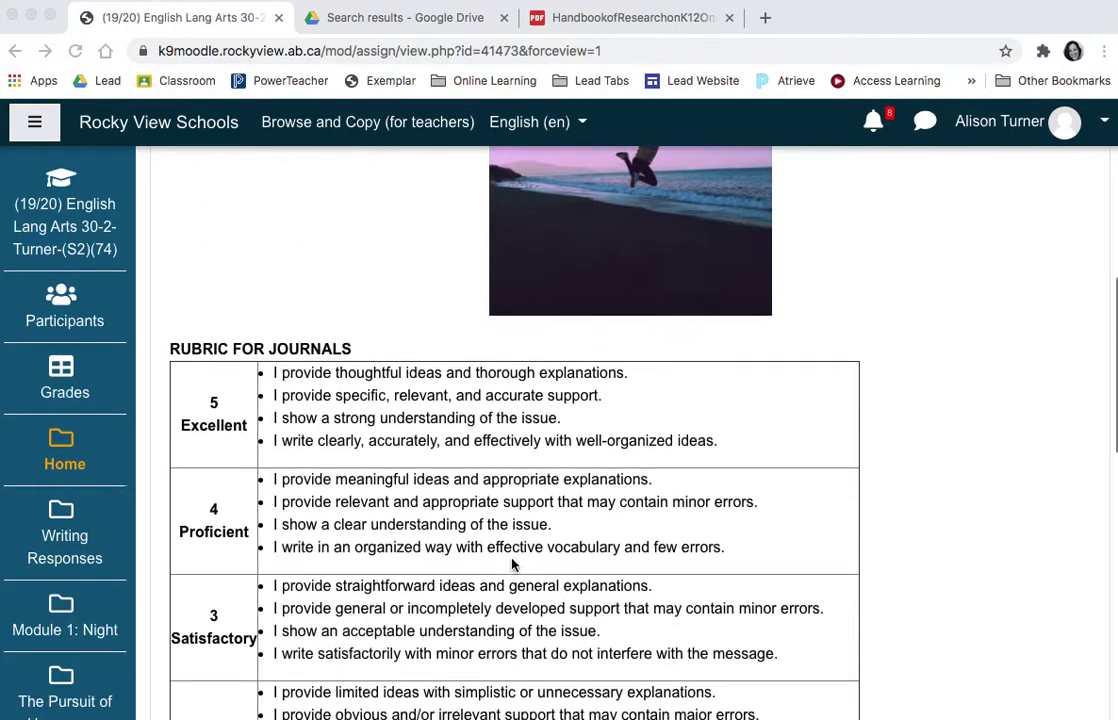
pyautogui.scroll(12, 511, 565)
pyautogui.scroll(2, 511, 565)
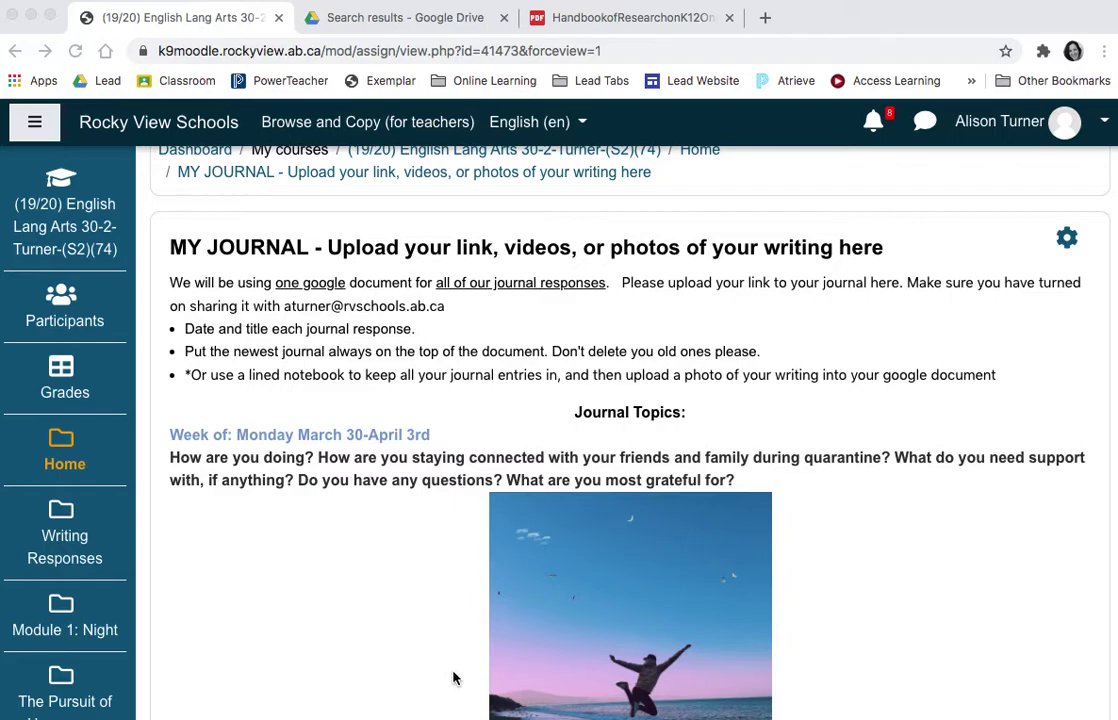
pyautogui.click(586, 20)
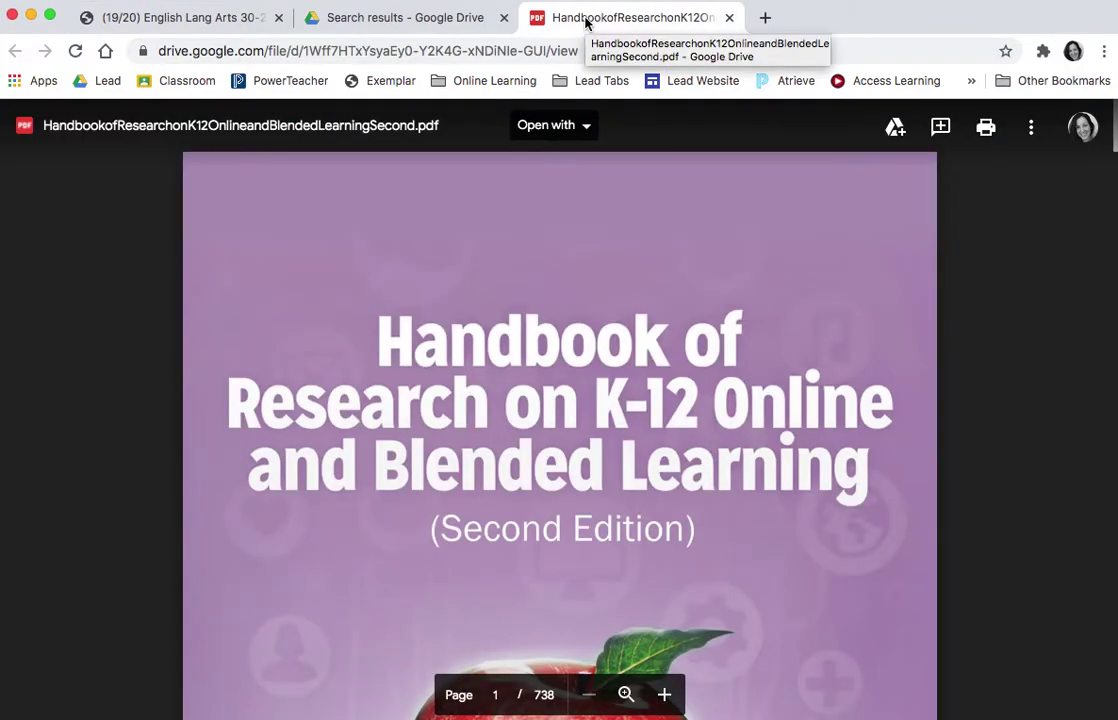
pyautogui.click(423, 19)
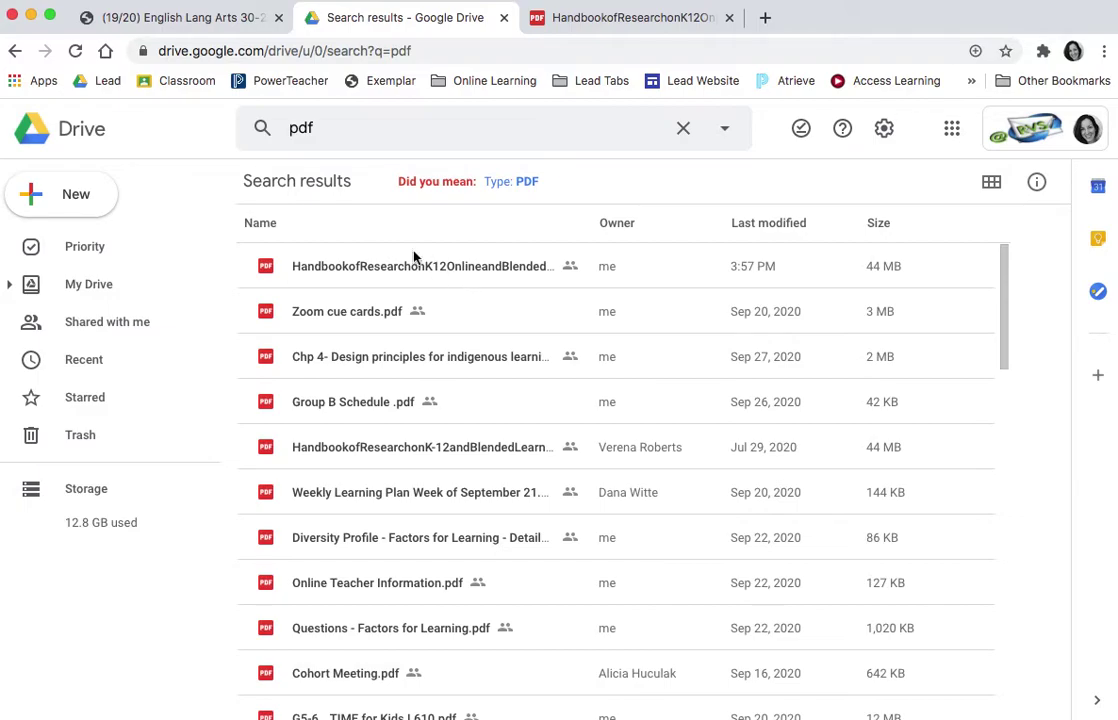
pyautogui.click(585, 30)
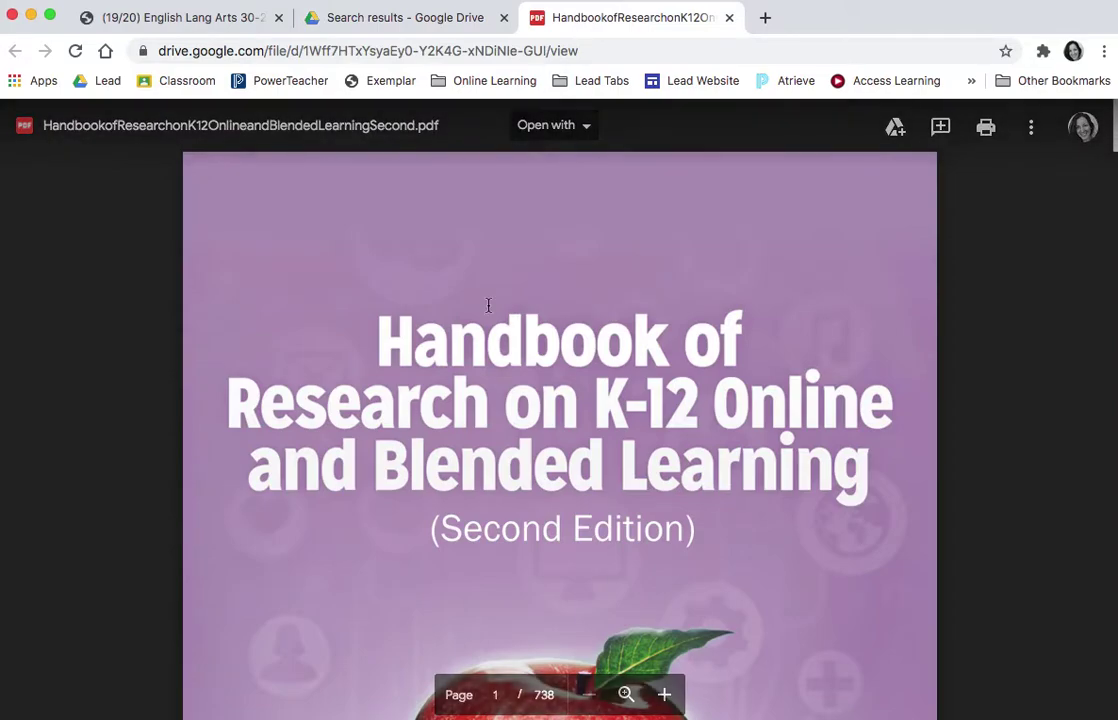
pyautogui.click(480, 19)
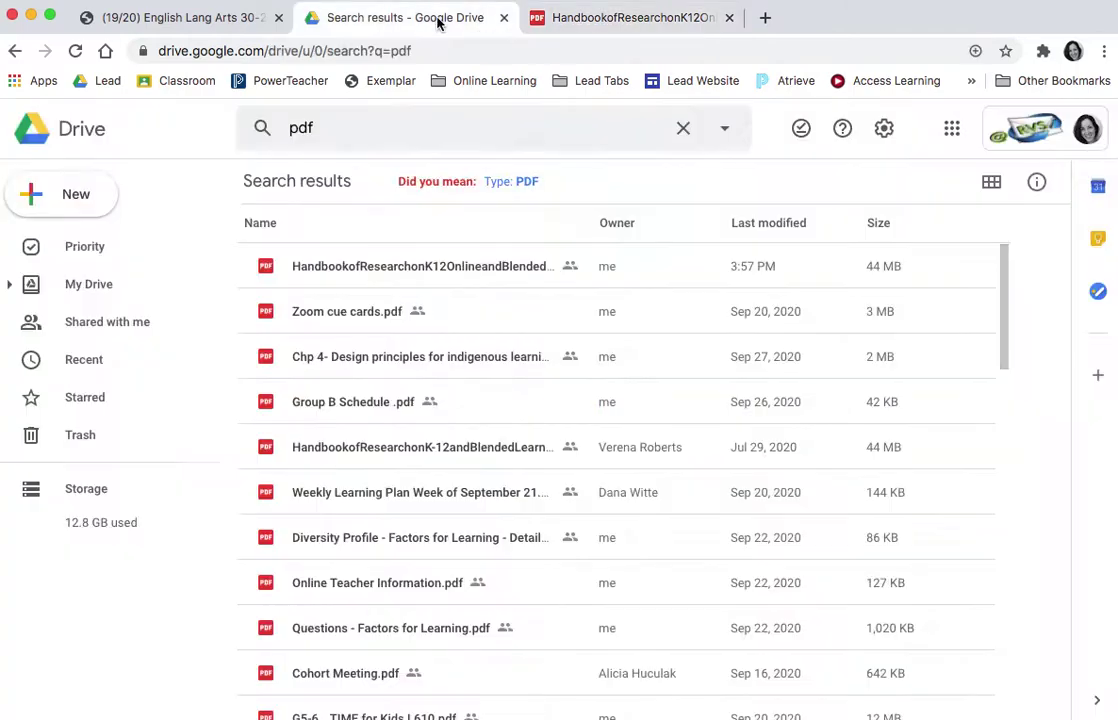
pyautogui.click(554, 18)
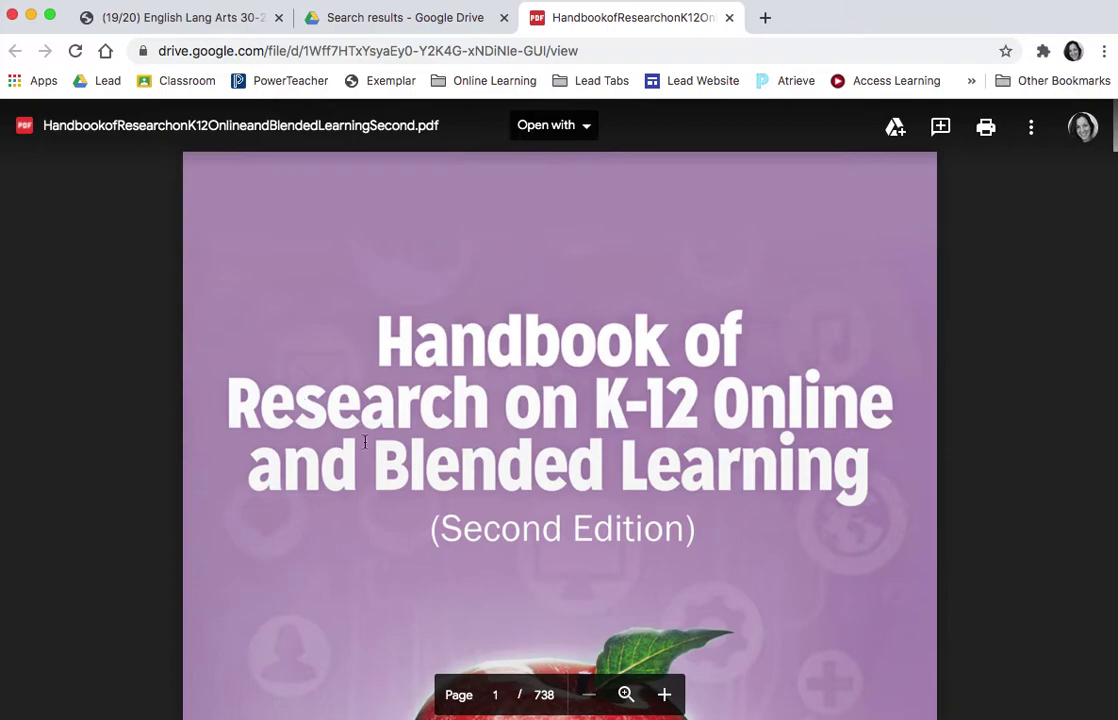
# Return to the MY JOURNAL assignment in Moodle and open its settings for editing.
pyautogui.click(201, 29)
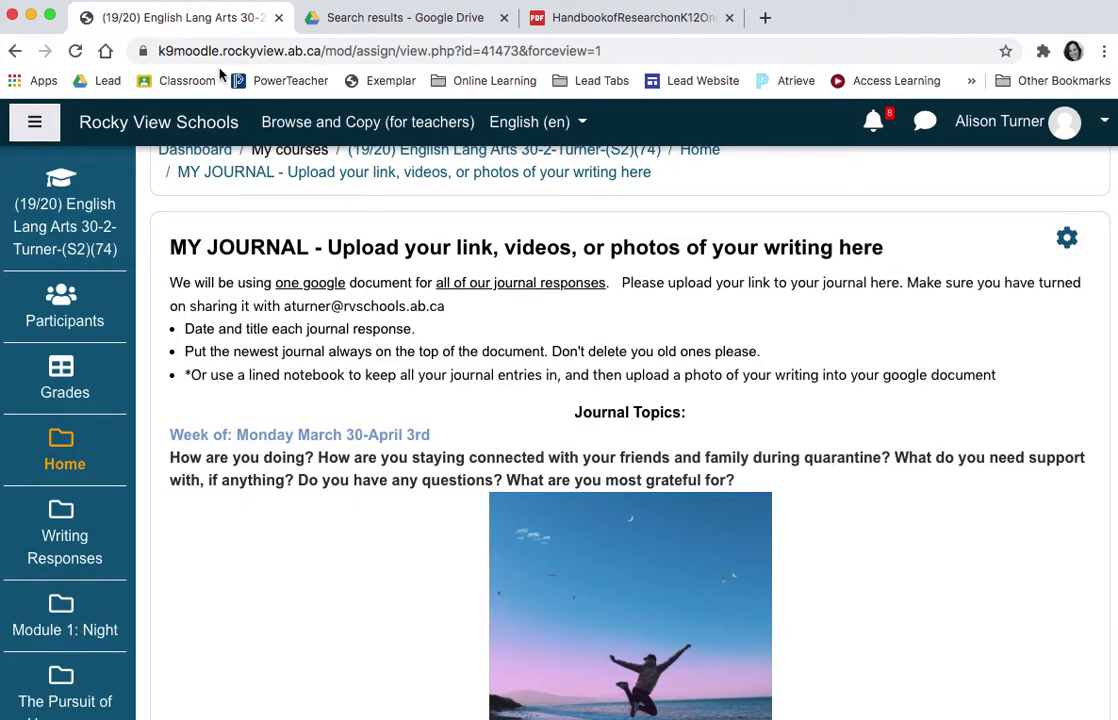
pyautogui.scroll(-1, 330, 539)
pyautogui.scroll(-15, 330, 539)
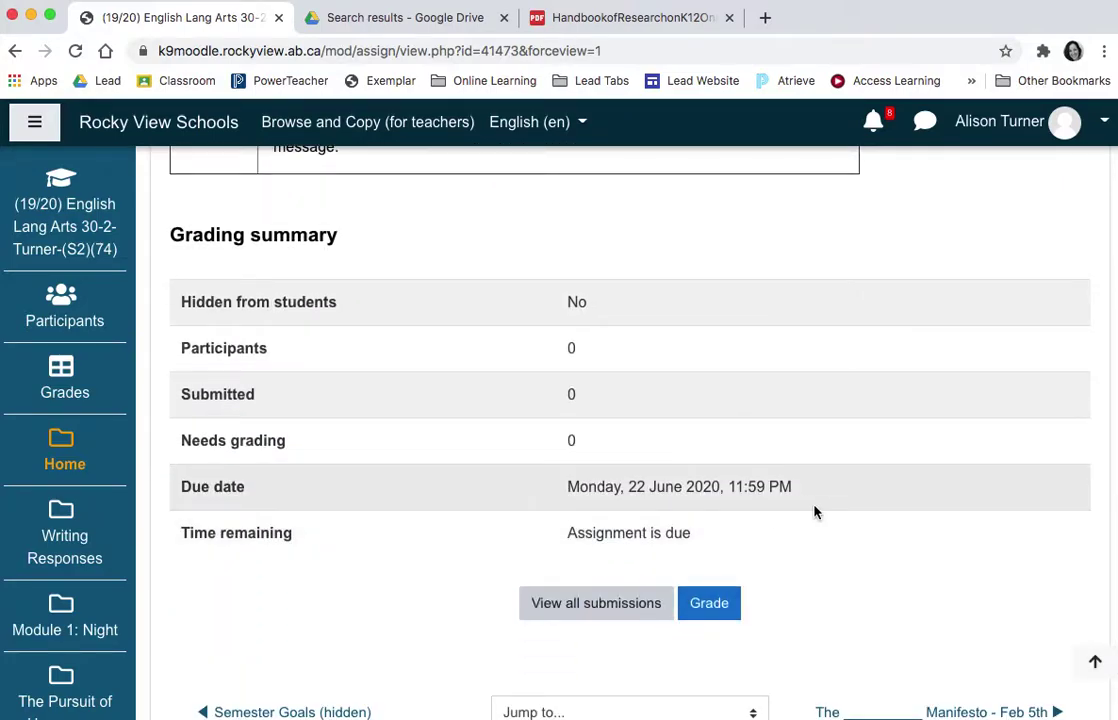
pyautogui.scroll(5, 784, 553)
pyautogui.scroll(10, 784, 553)
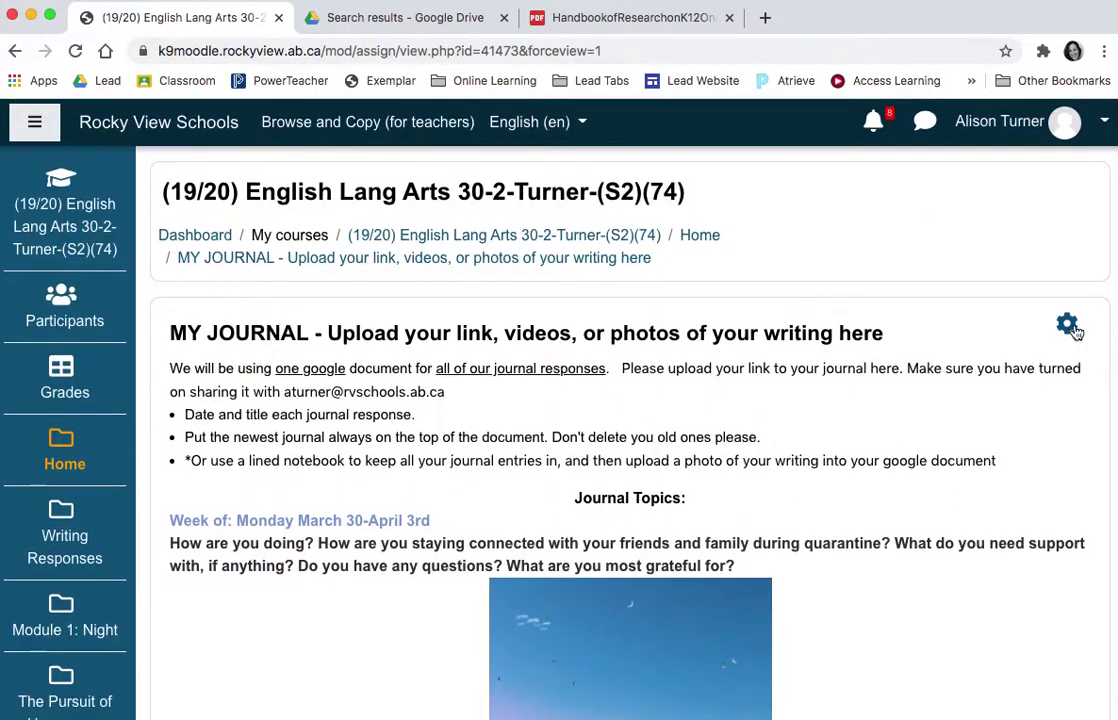
pyautogui.click(1066, 325)
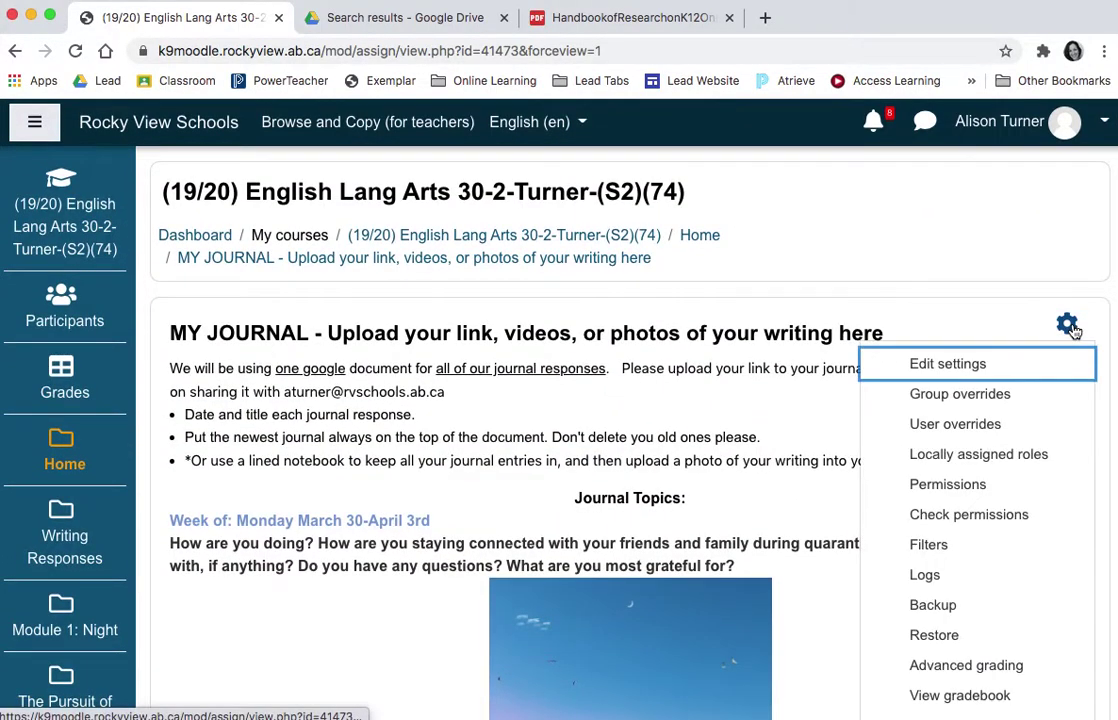
pyautogui.click(979, 368)
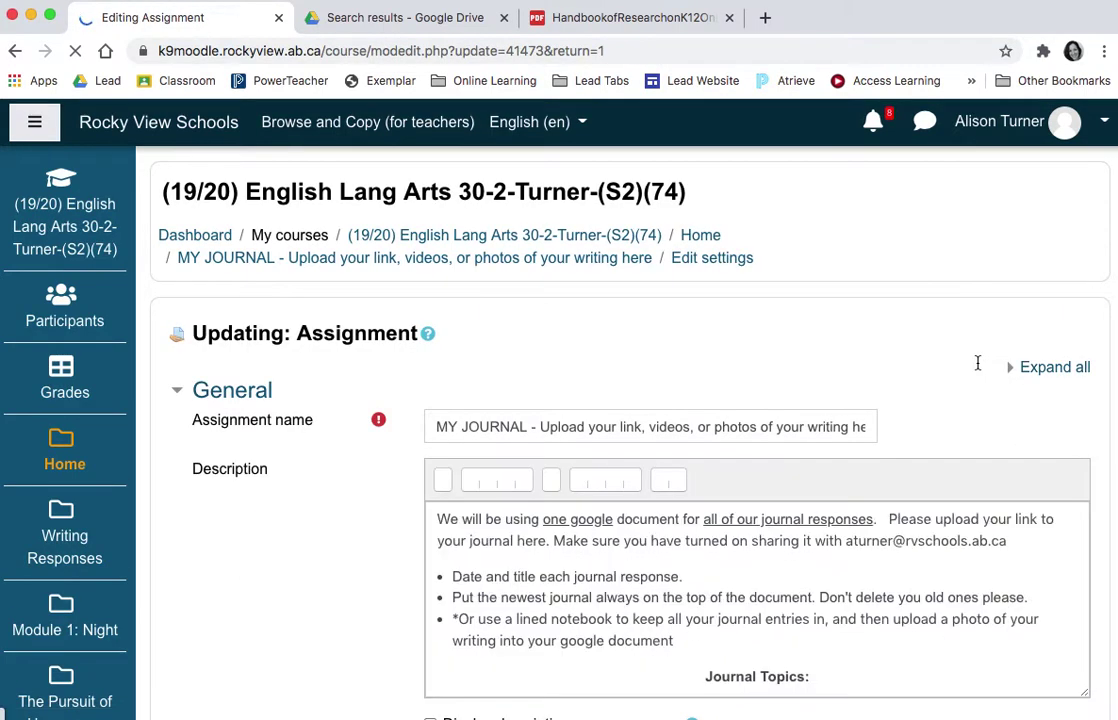
pyautogui.scroll(-2, 766, 399)
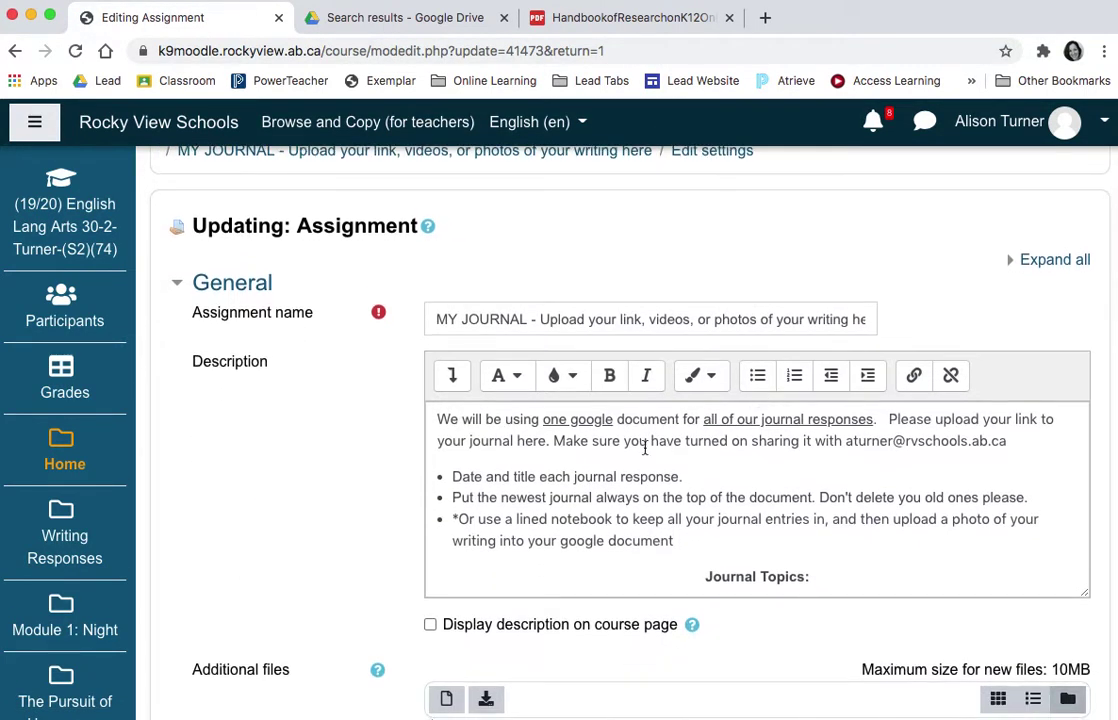
pyautogui.scroll(-2, 645, 449)
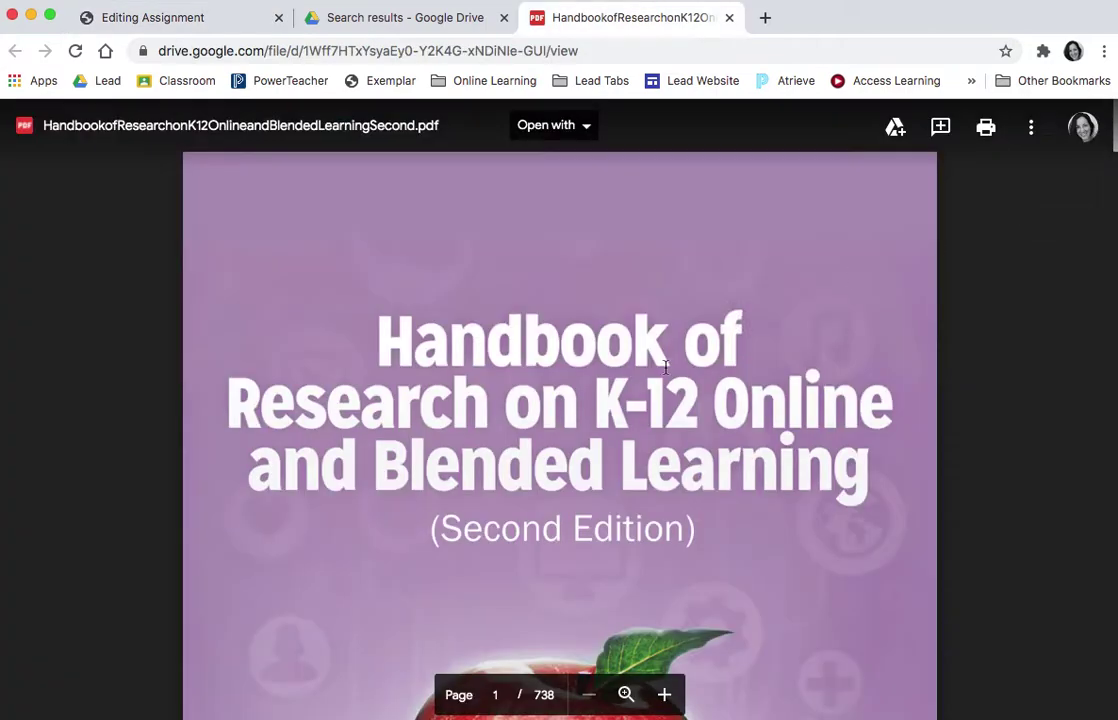
# Close the open handbook PDF in Google Drive, reopen HandbookofResearchonK12OnlineandBlendedLearningSecond.pdf from the search results, and open it in a new window.
pyautogui.click(341, 20)
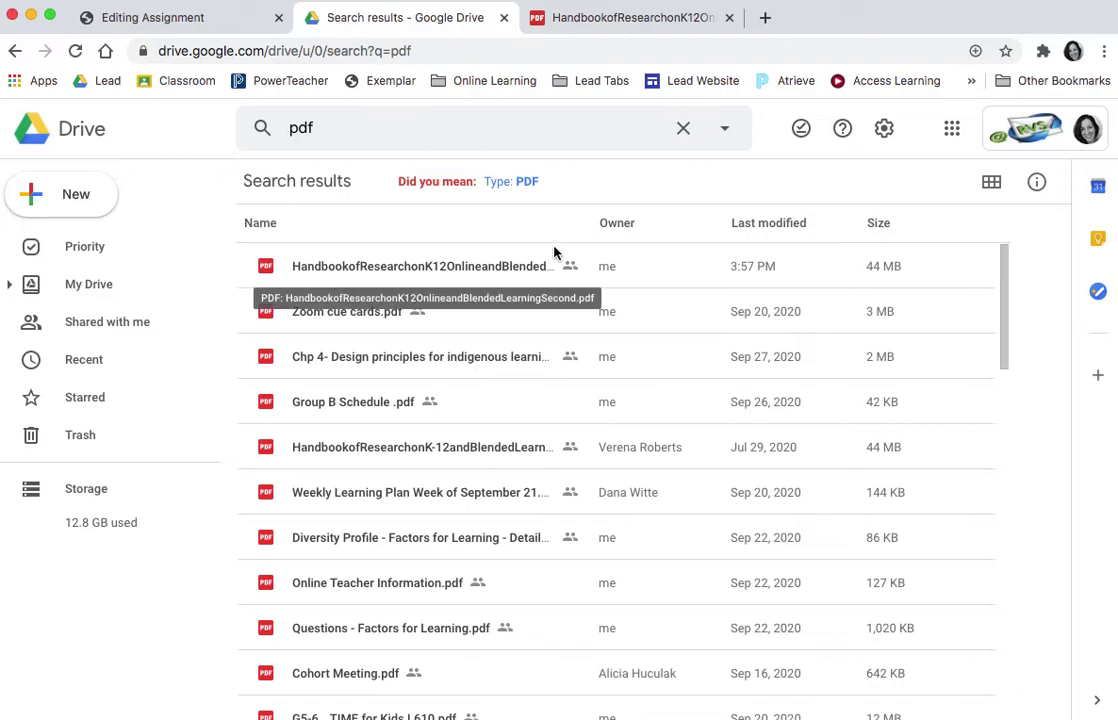
pyautogui.click(729, 18)
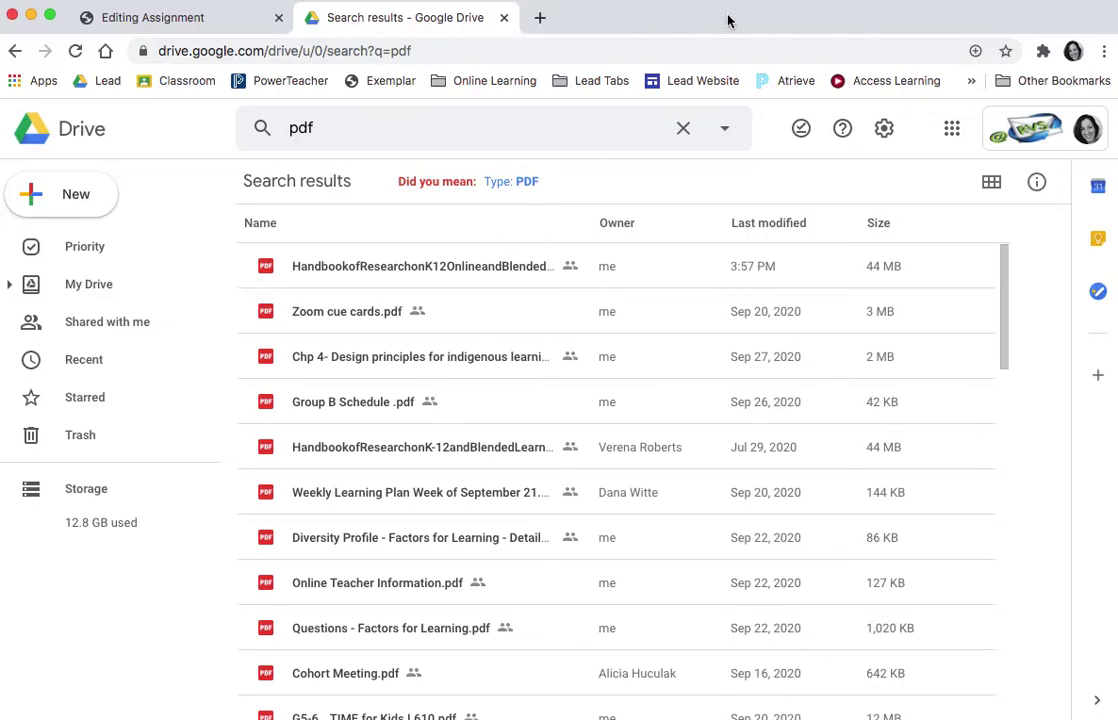
pyautogui.doubleClick(408, 277)
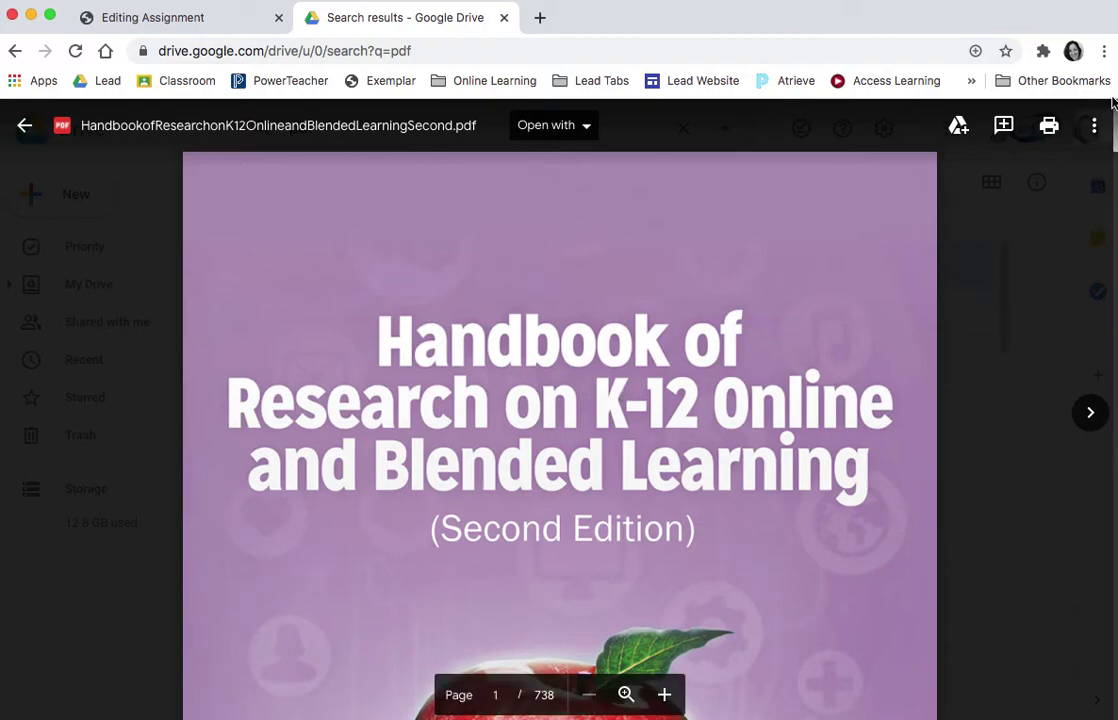
pyautogui.click(1102, 136)
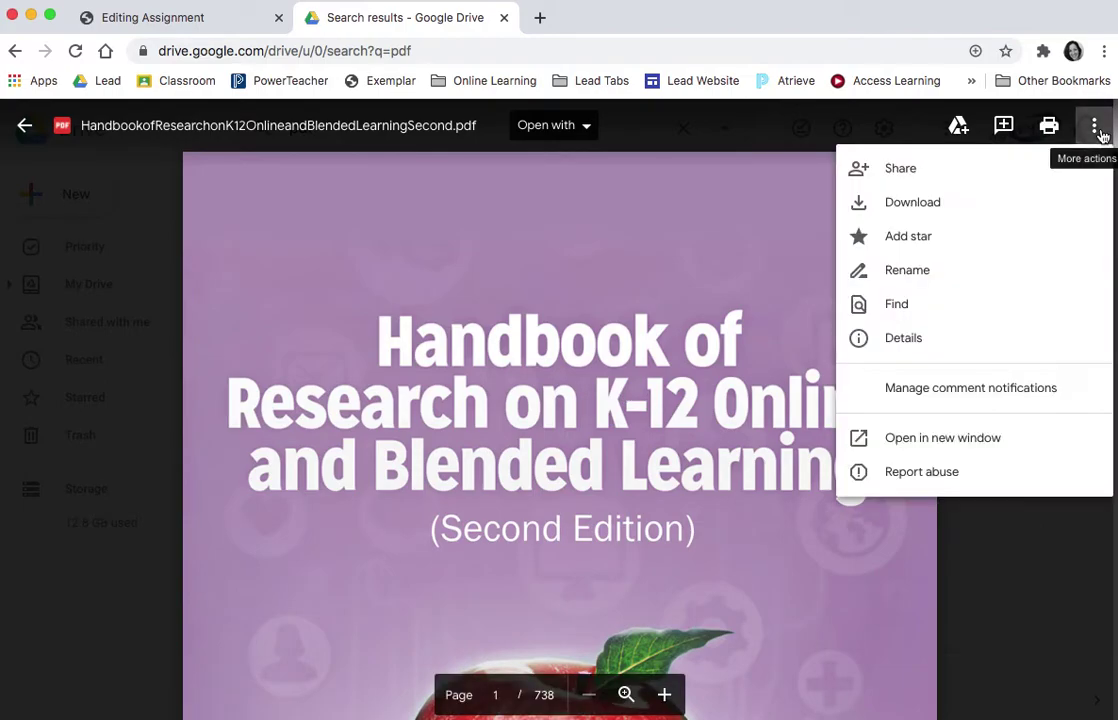
pyautogui.click(925, 449)
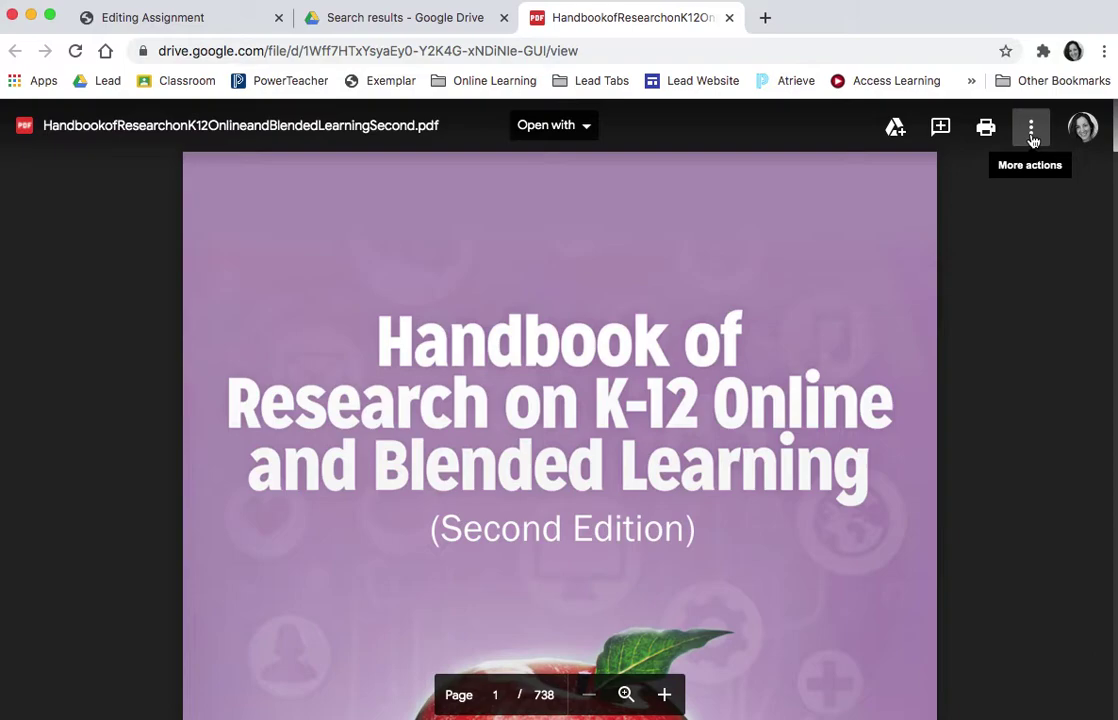
# Copy the HTML embed code of the handbook PDF and close the embed dialog.
pyautogui.click(1032, 136)
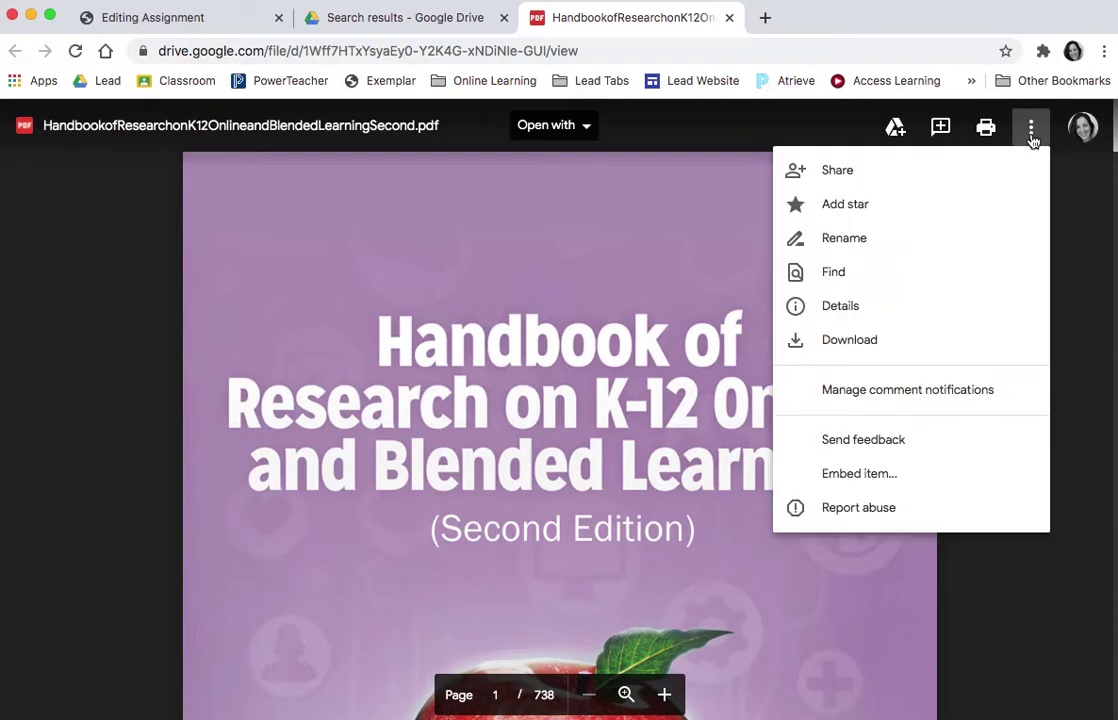
pyautogui.click(891, 486)
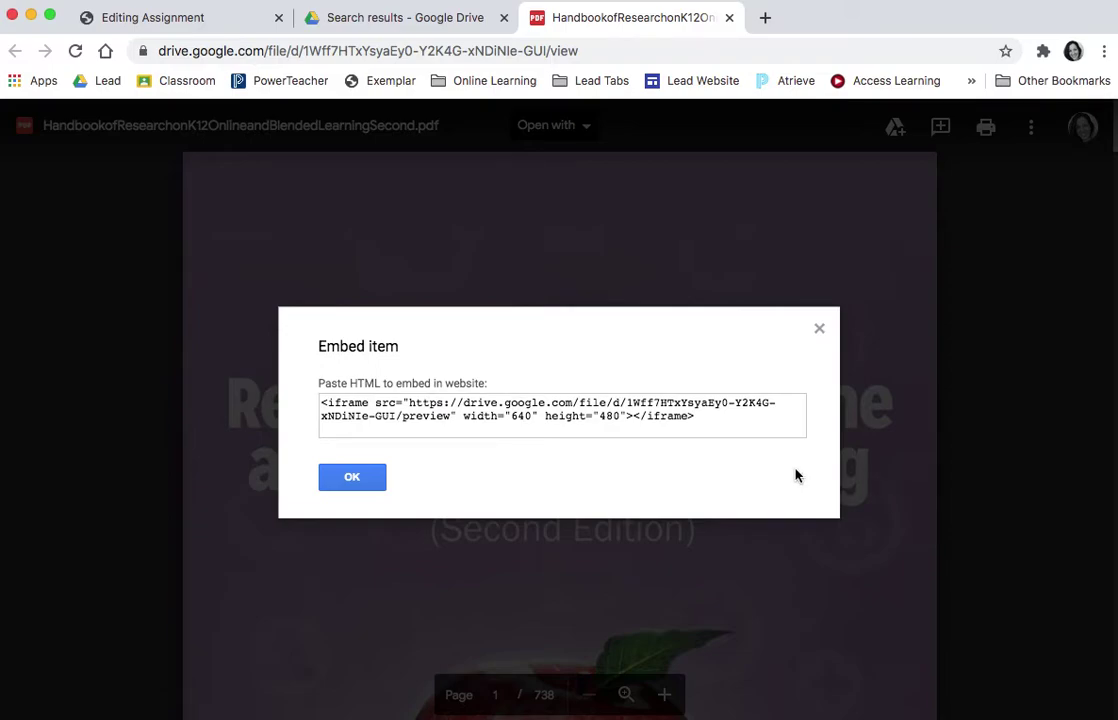
pyautogui.click(717, 427)
pyautogui.hotkey('ctrl', 'c')
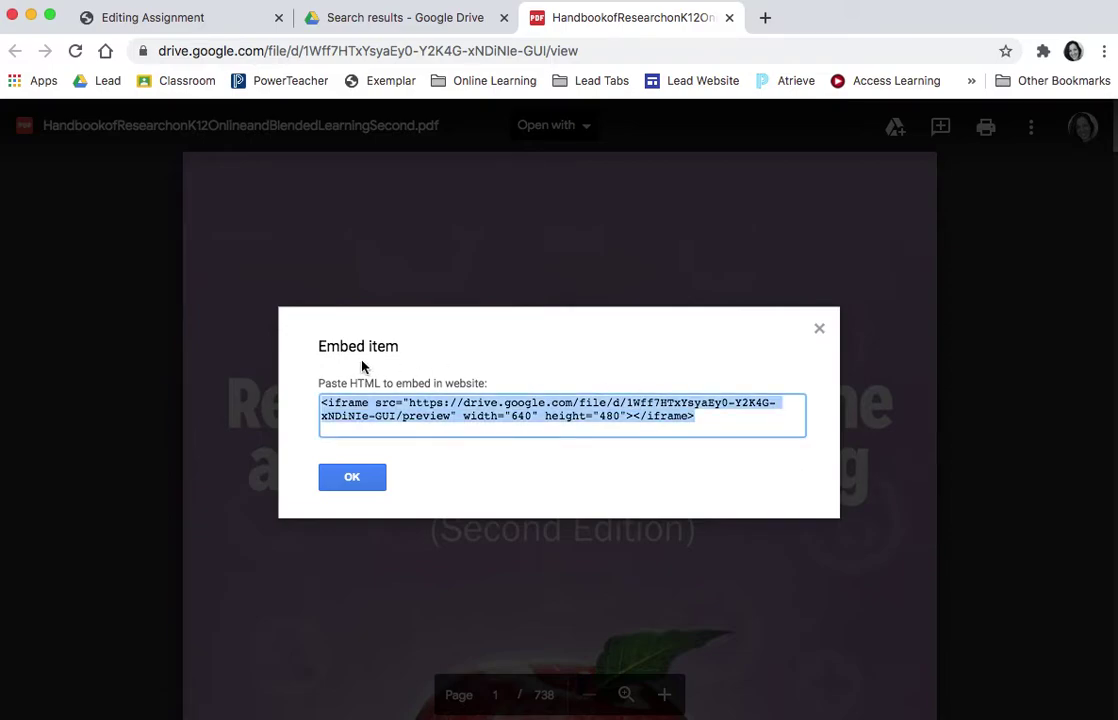
pyautogui.click(350, 477)
# Switch back to the Moodle assignment form and add a blank line below the rubric table in the description.
pyautogui.click(180, 17)
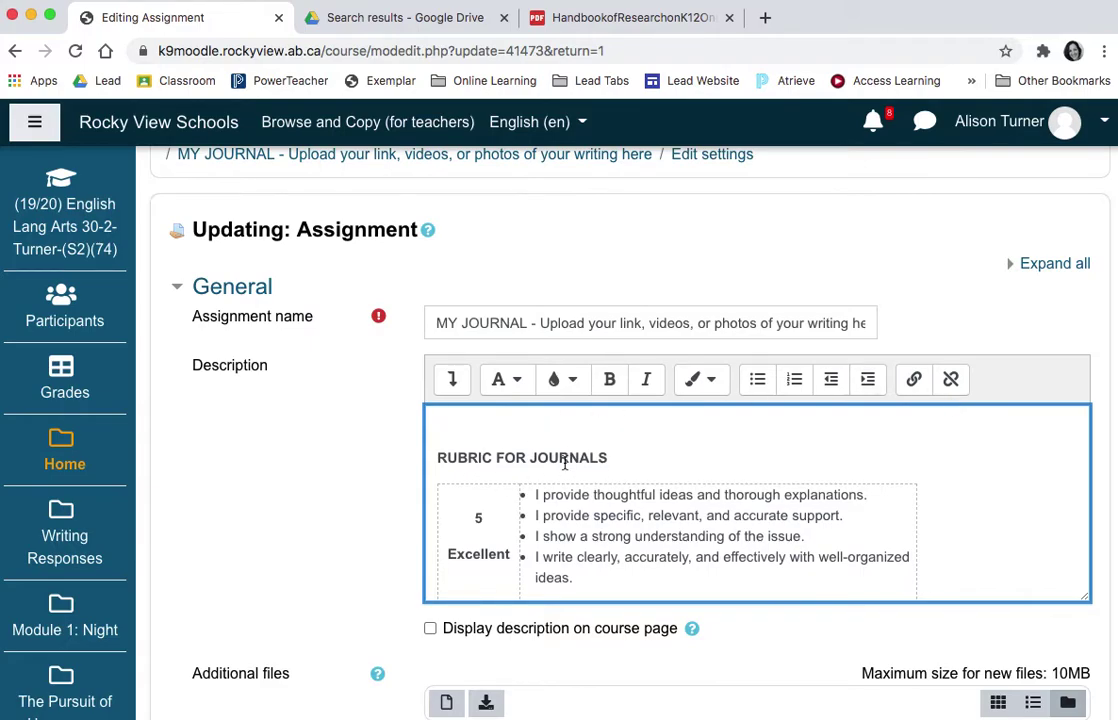
pyautogui.scroll(-5, 565, 462)
pyautogui.scroll(-5, 565, 462)
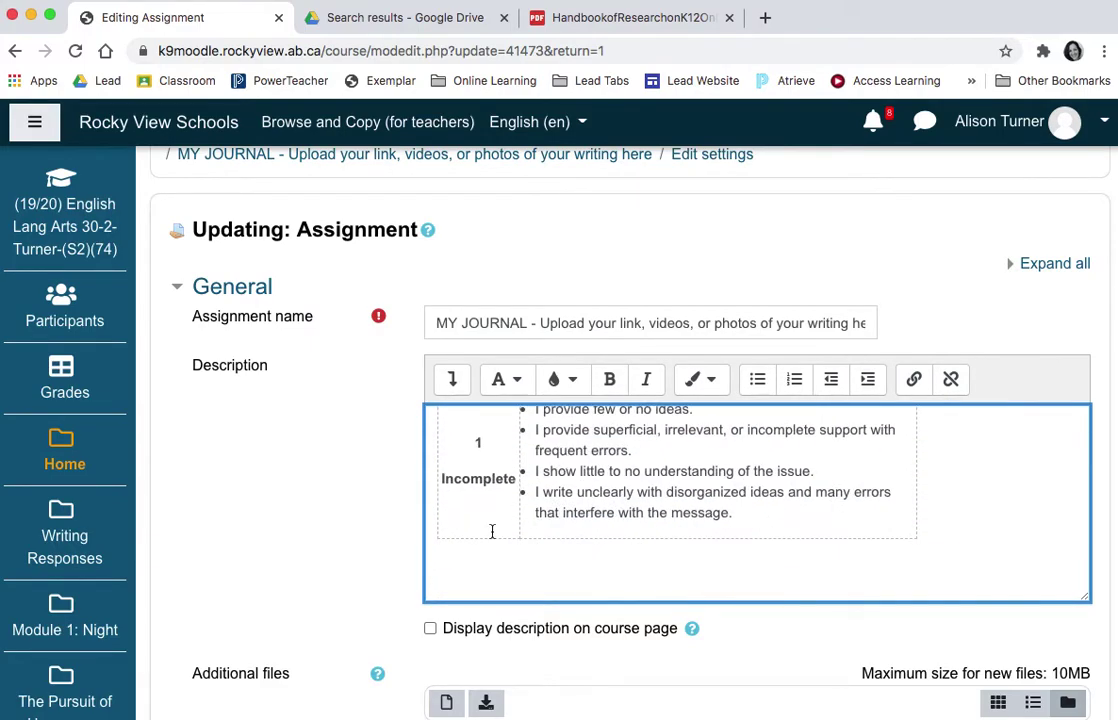
pyautogui.press('Return')
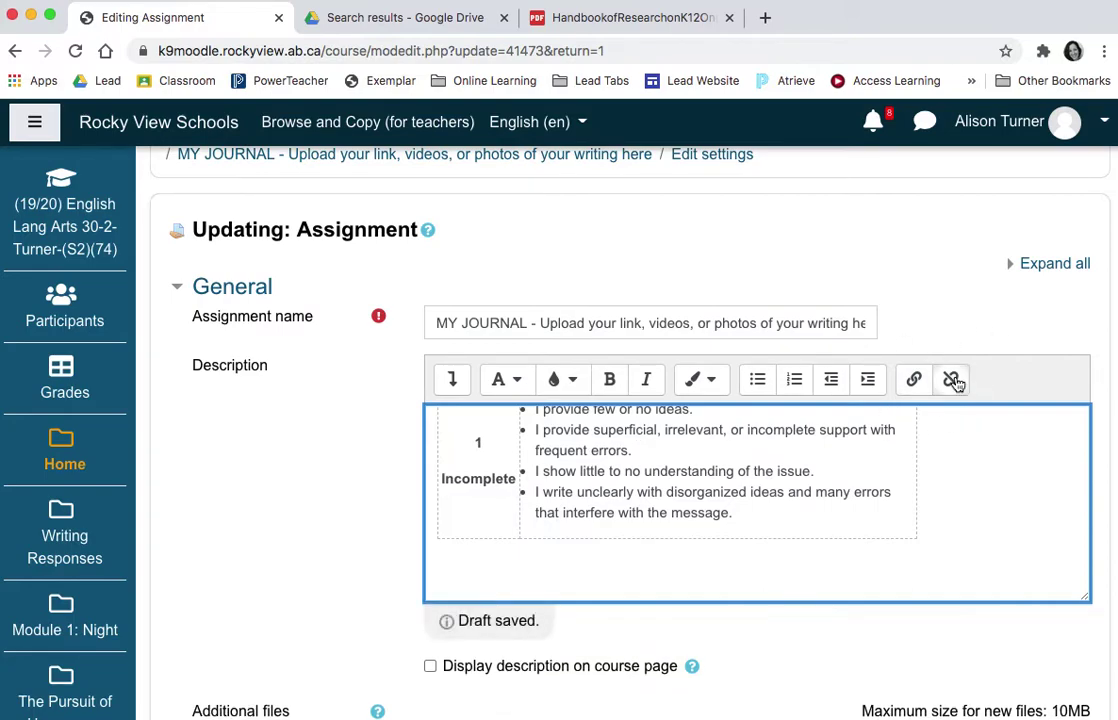
# Show the HTML source of the assignment description and go to the end of the code.
pyautogui.click(451, 379)
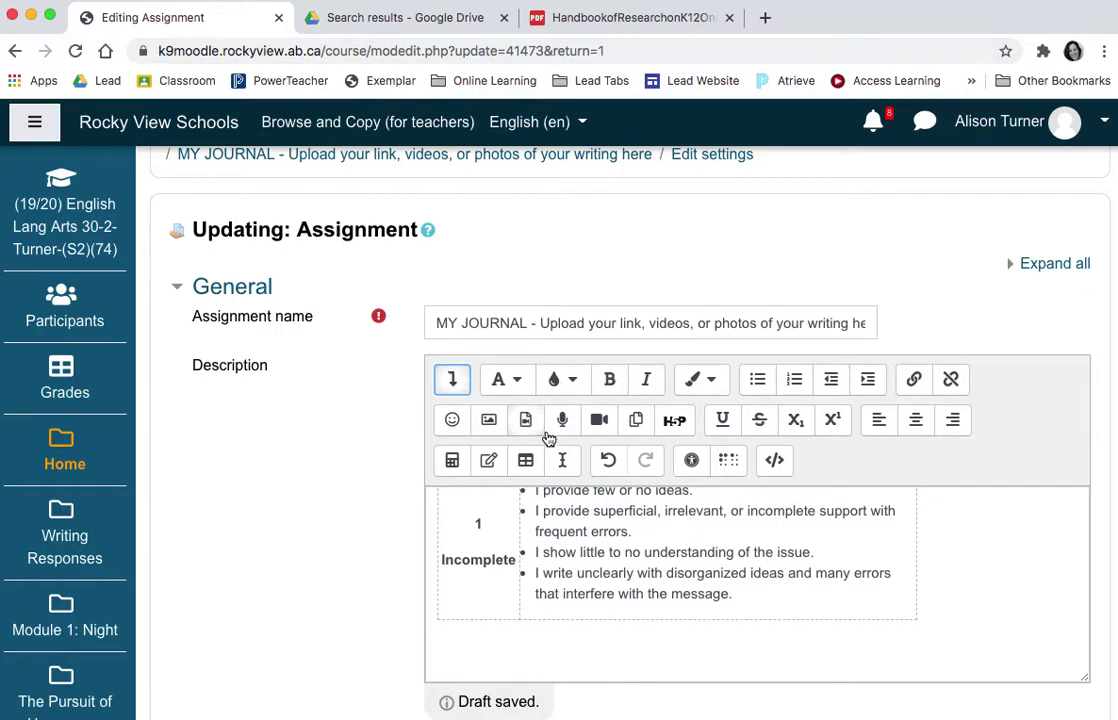
pyautogui.scroll(-1, 1094, 432)
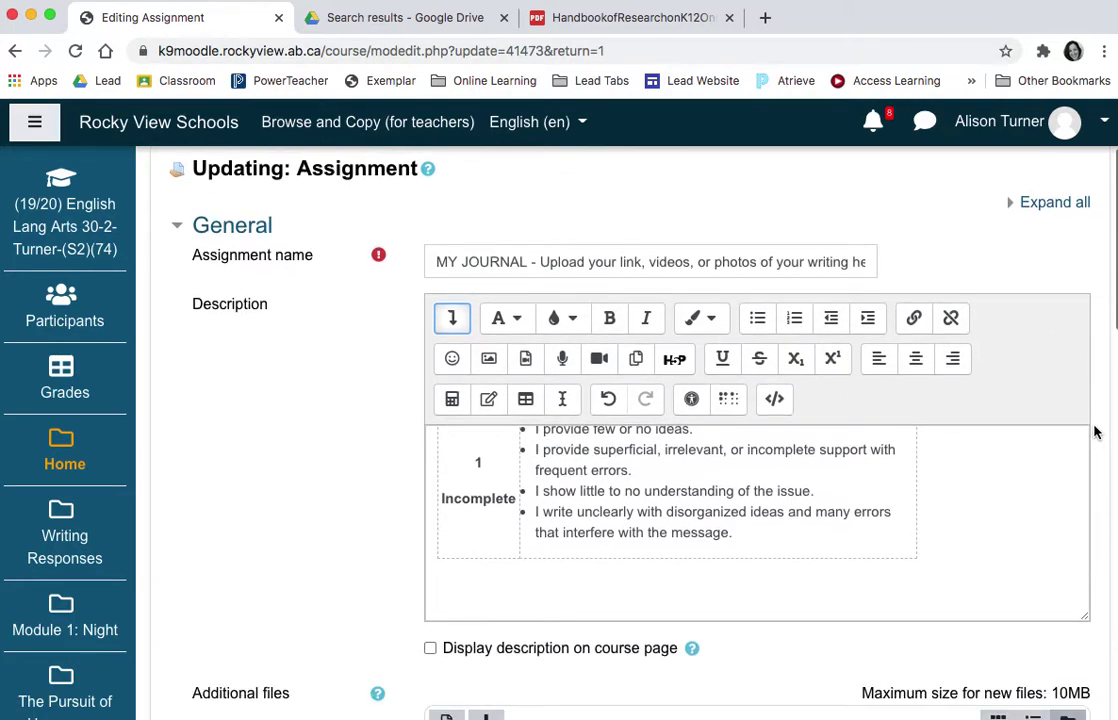
pyautogui.click(775, 399)
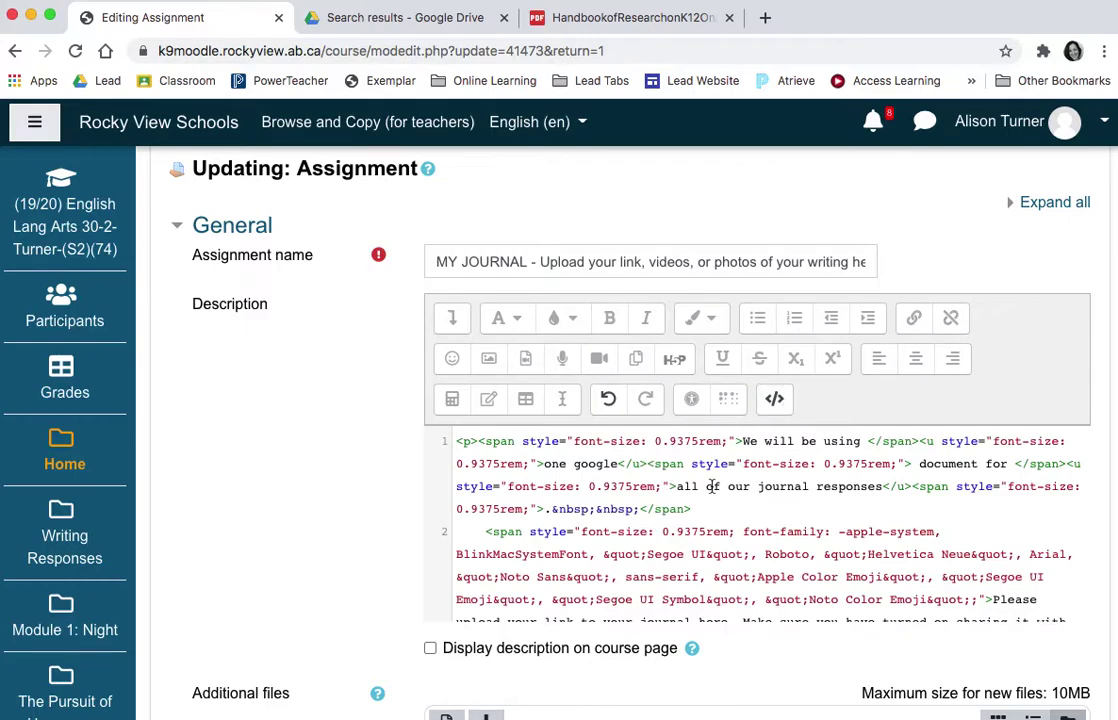
pyautogui.scroll(-5, 712, 487)
pyautogui.scroll(-10, 712, 487)
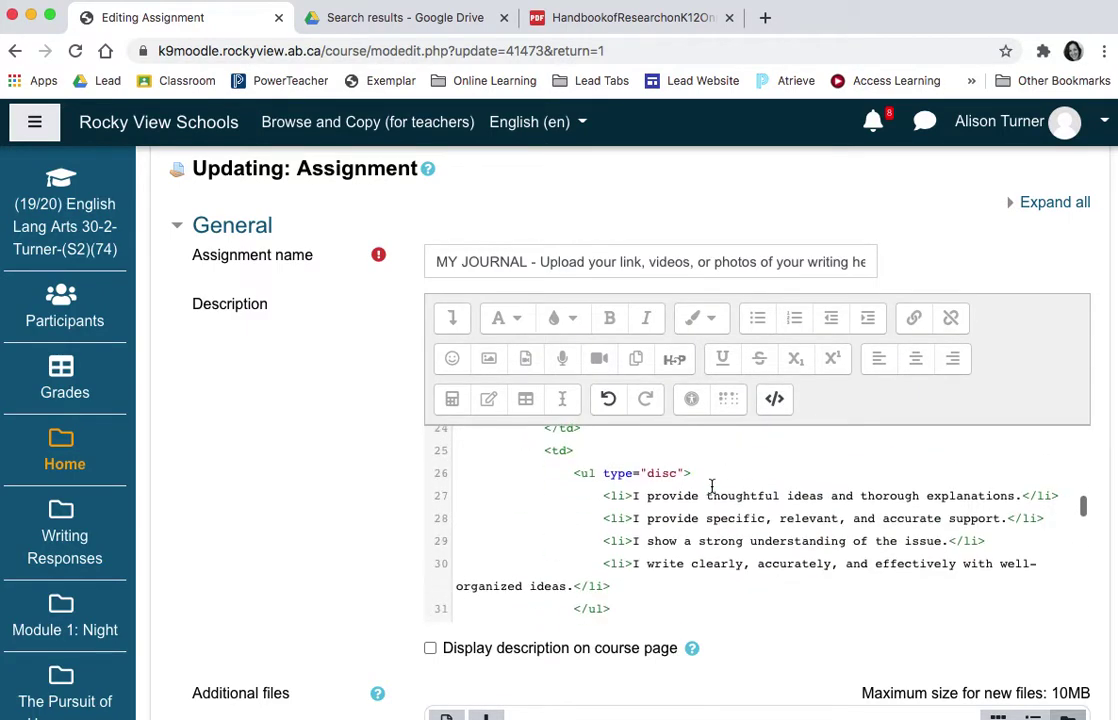
pyautogui.scroll(-15, 712, 487)
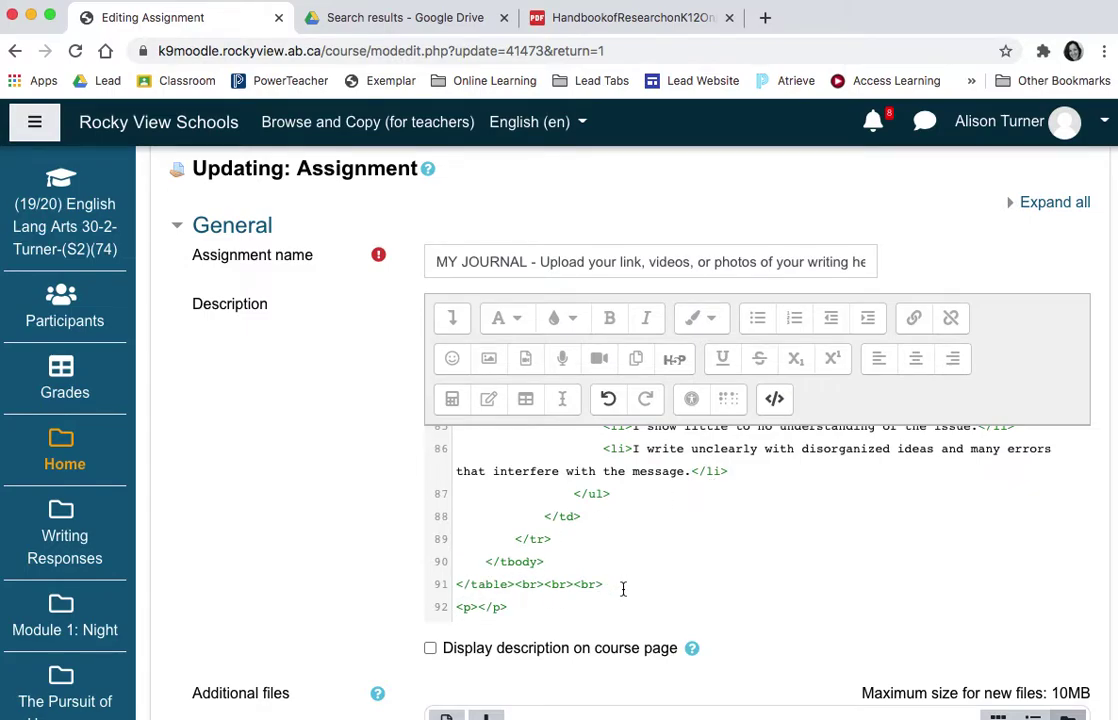
# Paste the copied iframe embed code on its own line right after the rubric table's closing tag and line breaks.
pyautogui.click(530, 607)
pyautogui.press('BackSpace')
pyautogui.press('BackSpace')
pyautogui.press('BackSpace')
pyautogui.press('BackSpace')
pyautogui.press('BackSpace')
pyautogui.press('BackSpace')
pyautogui.press('BackSpace')
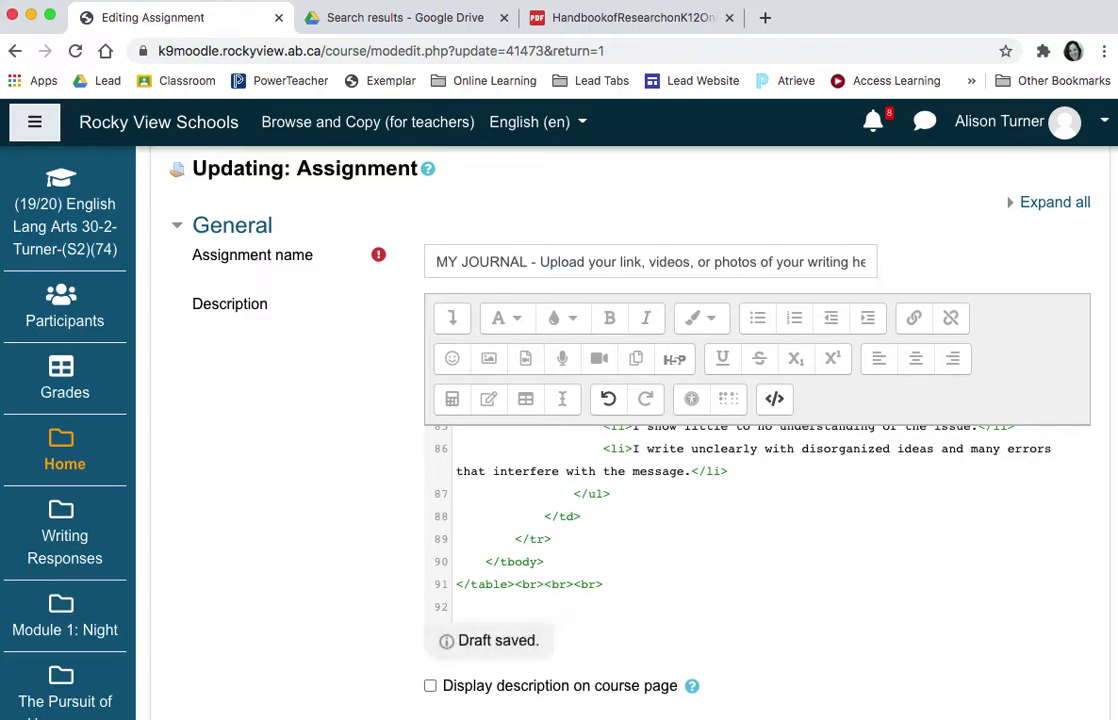
pyautogui.hotkey('ctrl', 'v')
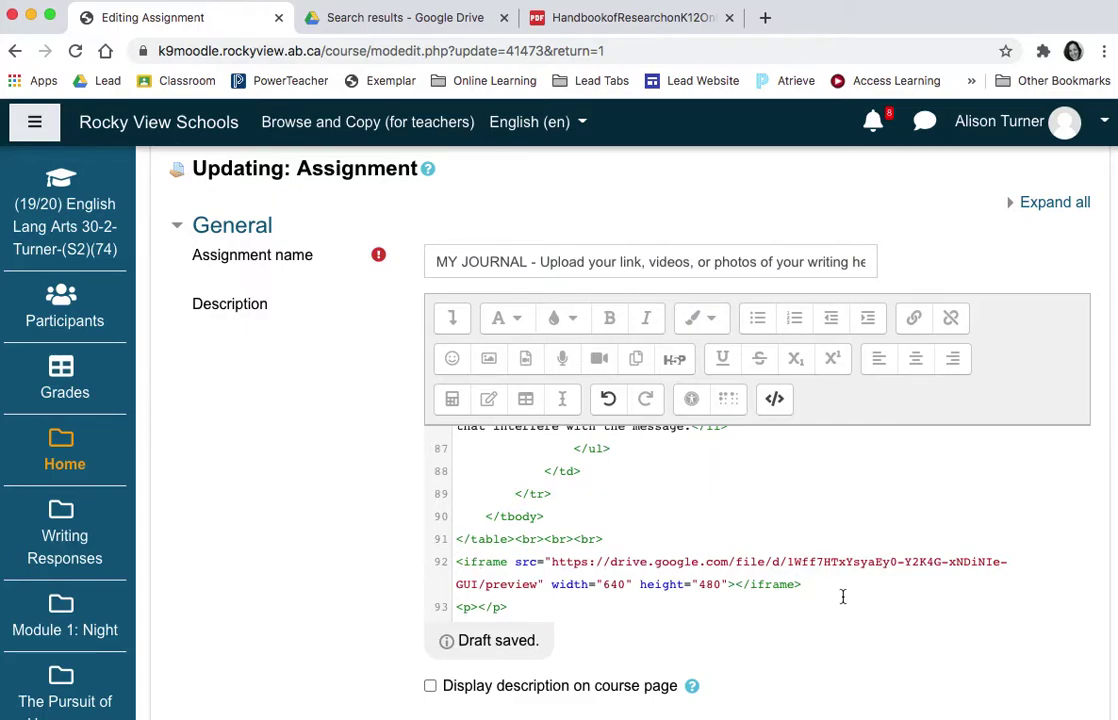
pyautogui.moveTo(843, 594); pyautogui.dragTo(452, 570)
pyautogui.click(733, 519)
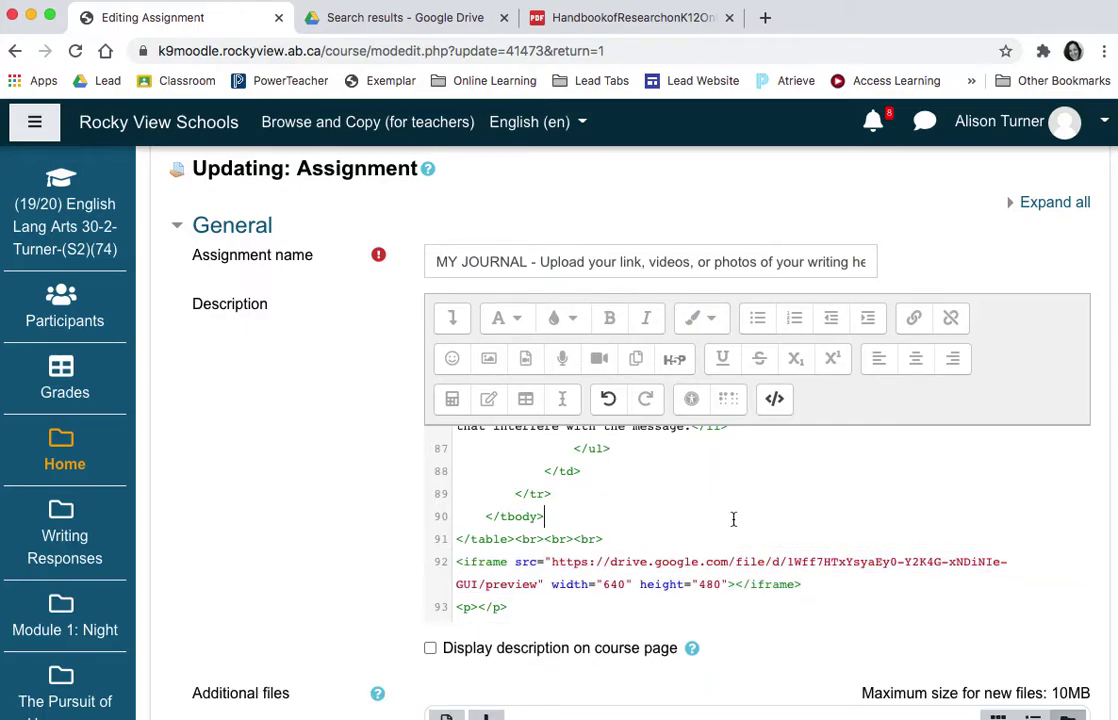
# Save the assignment settings and display the updated MY JOURNAL assignment.
pyautogui.scroll(-10, 691, 552)
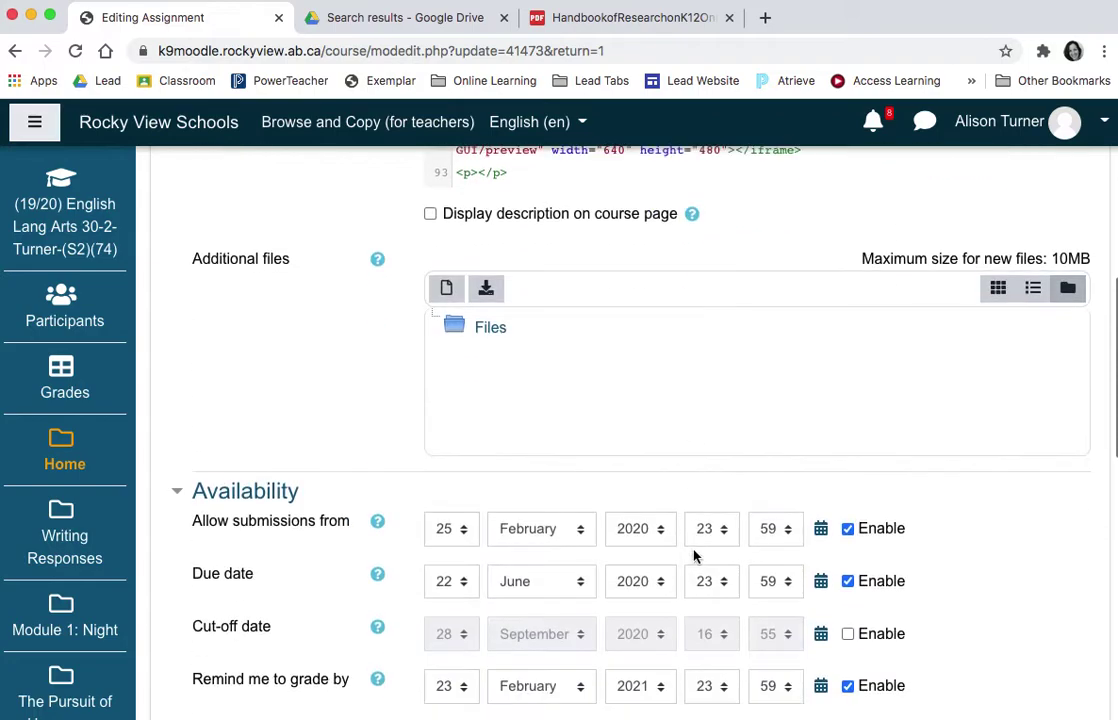
pyautogui.scroll(-5, 695, 557)
pyautogui.click(654, 507)
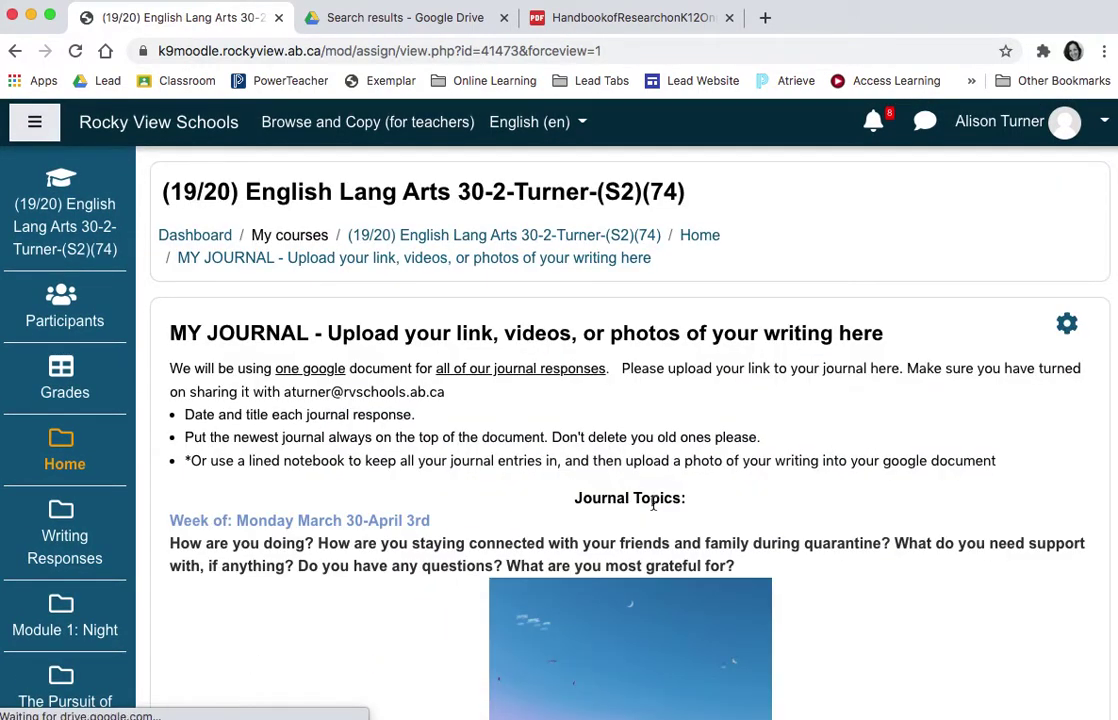
# Examine the embedded handbook PDF below the rubric table of the assignment and browse its first pages inside the frame.
pyautogui.scroll(-5, 893, 536)
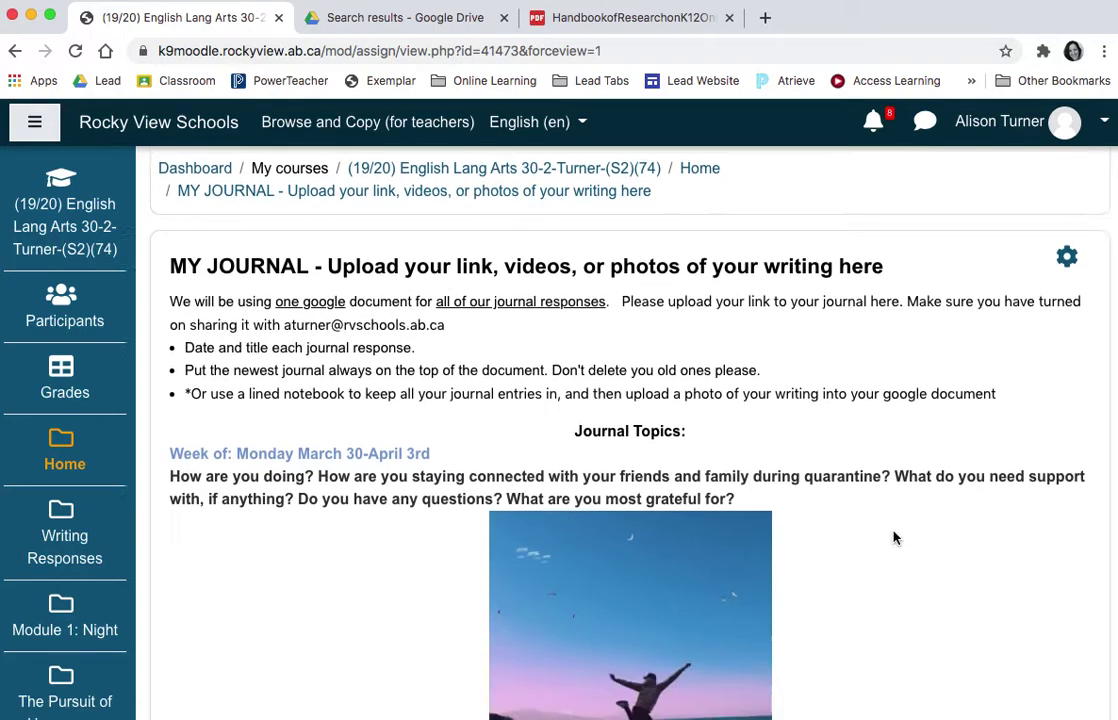
pyautogui.scroll(-7, 895, 538)
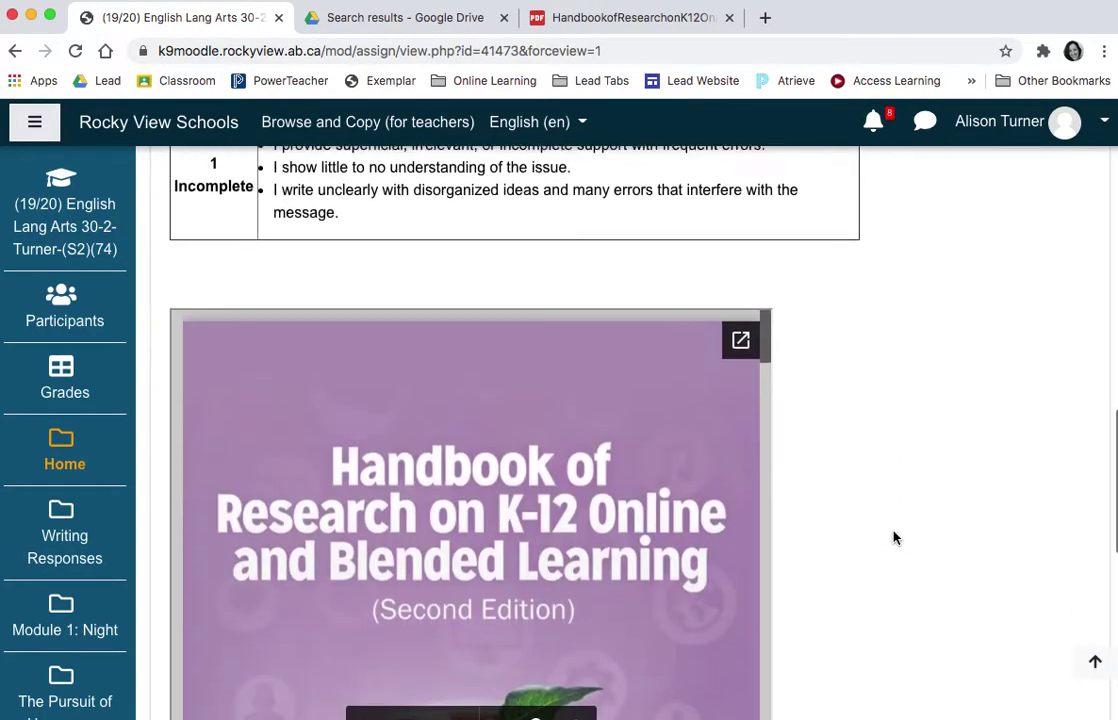
pyautogui.scroll(-4, 895, 538)
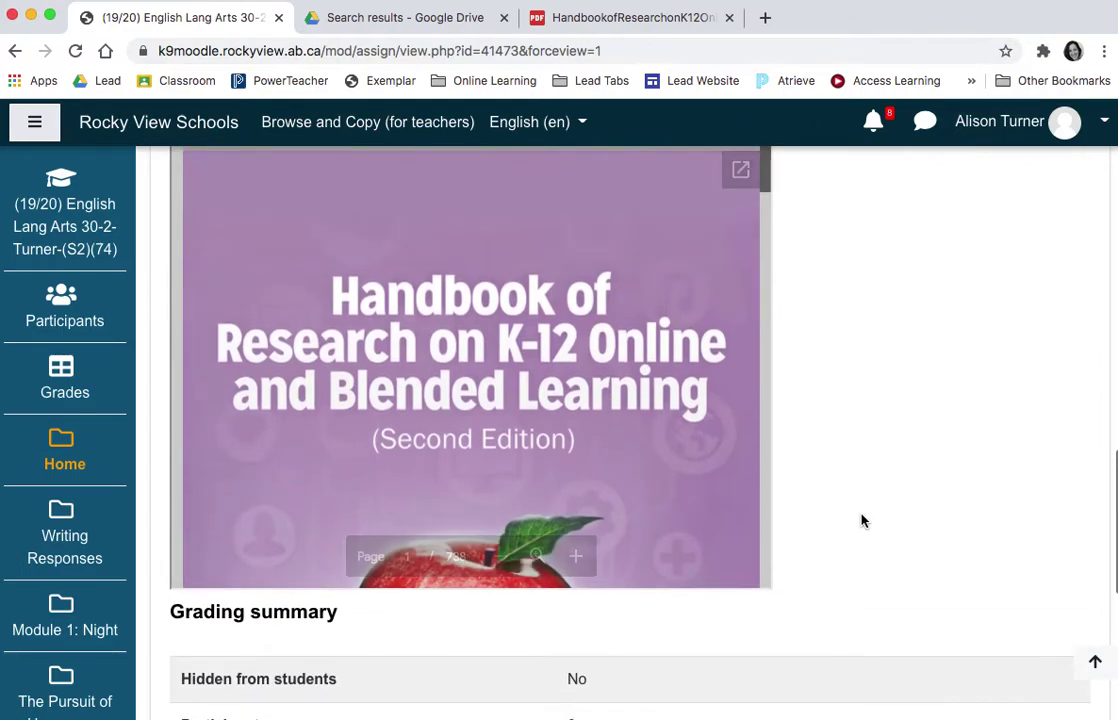
pyautogui.scroll(-2, 863, 520)
pyautogui.scroll(4, 863, 520)
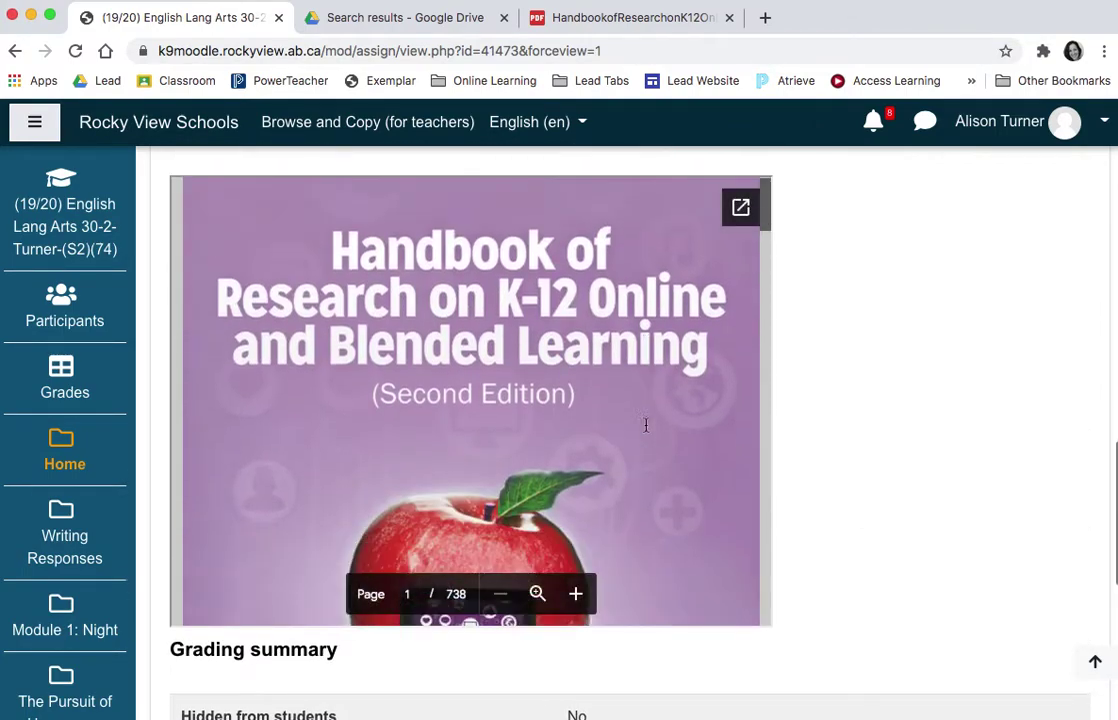
pyautogui.scroll(-5, 645, 425)
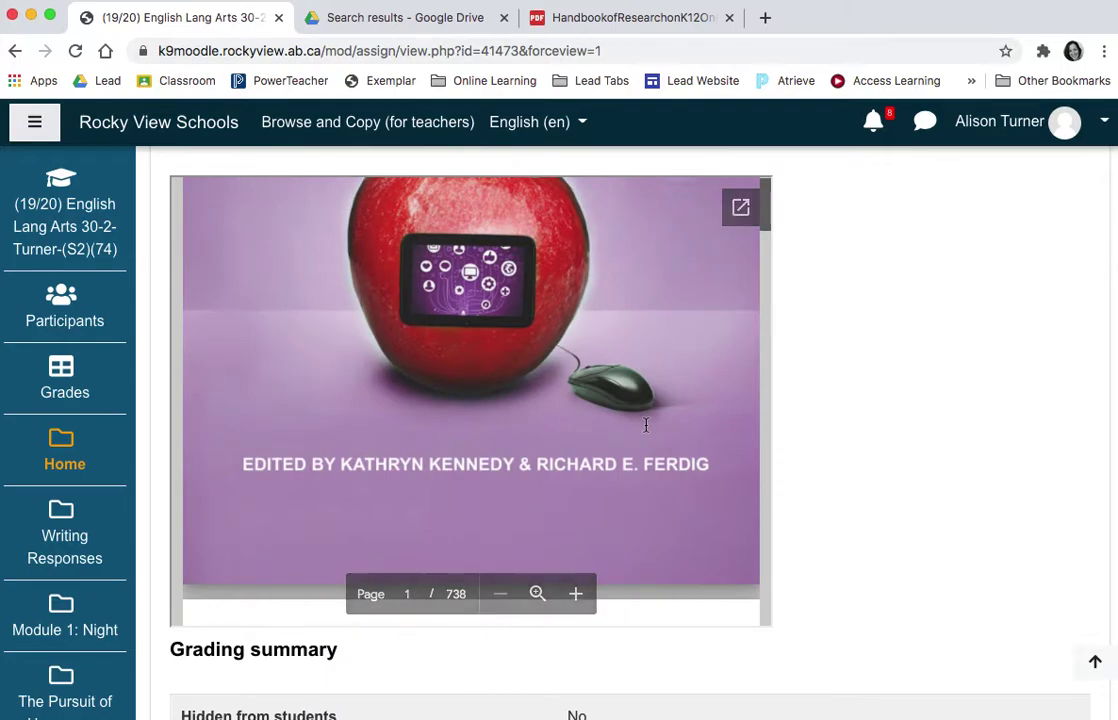
pyautogui.scroll(-5, 645, 425)
pyautogui.scroll(-8, 617, 417)
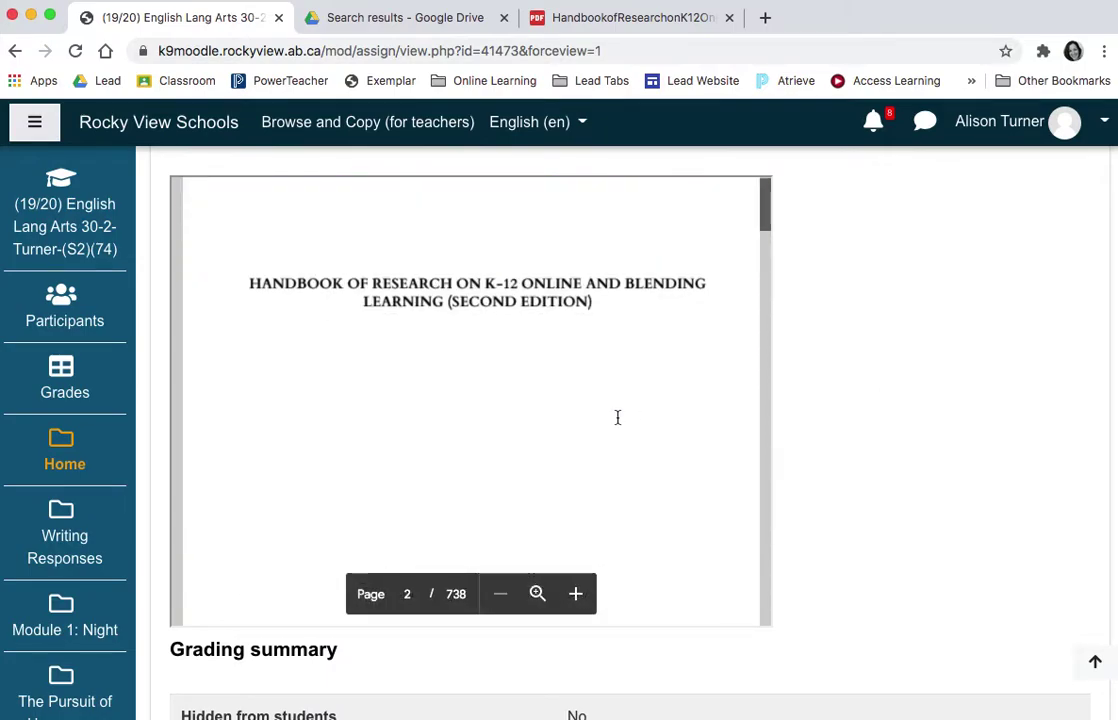
pyautogui.scroll(-6, 617, 417)
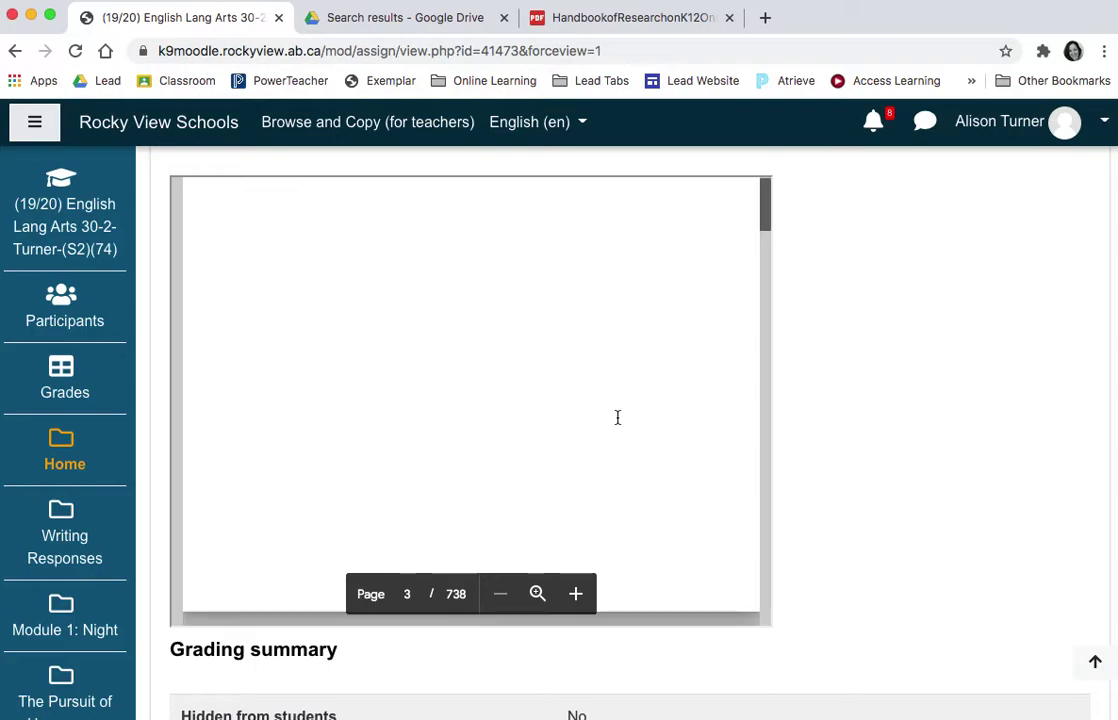
pyautogui.scroll(-7, 568, 466)
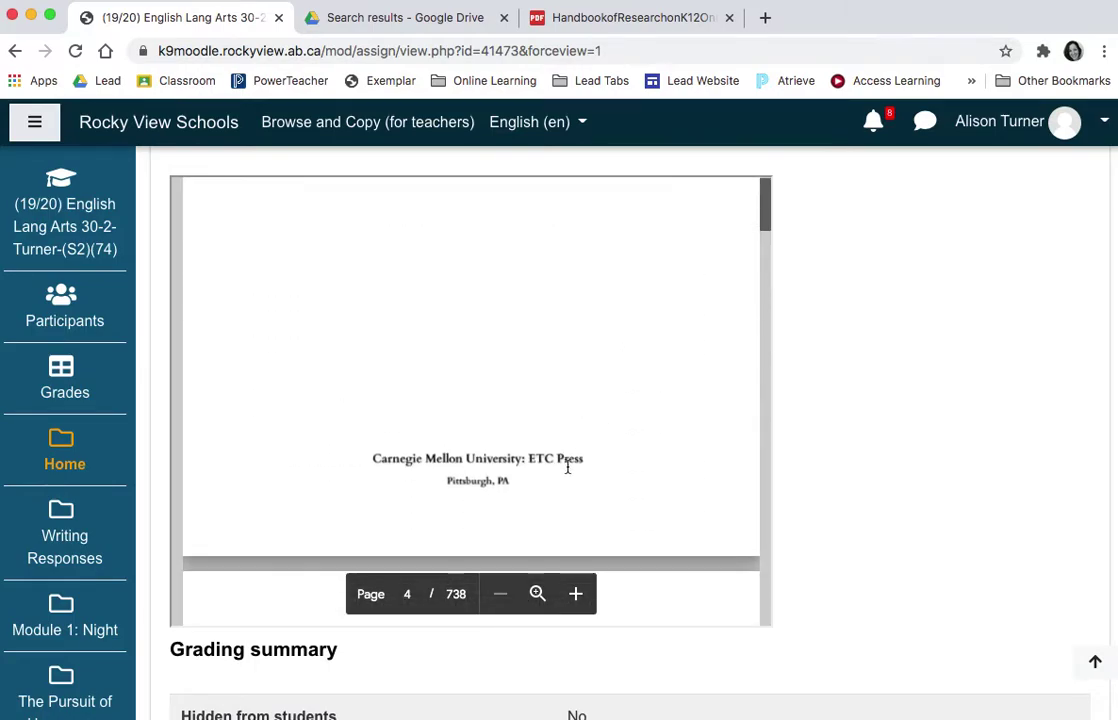
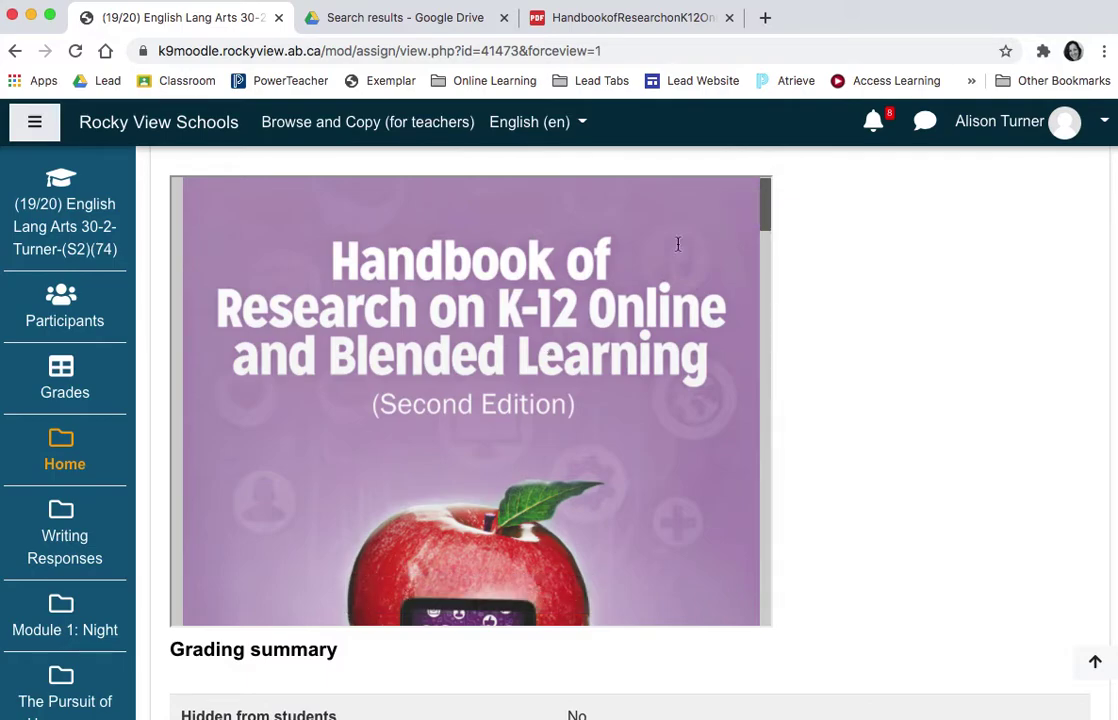
# Open the embedded PDF in its own tab and highlight two lines of the first "The Book's Outline" paragraph on page 13 for commenting.
pyautogui.click(742, 210)
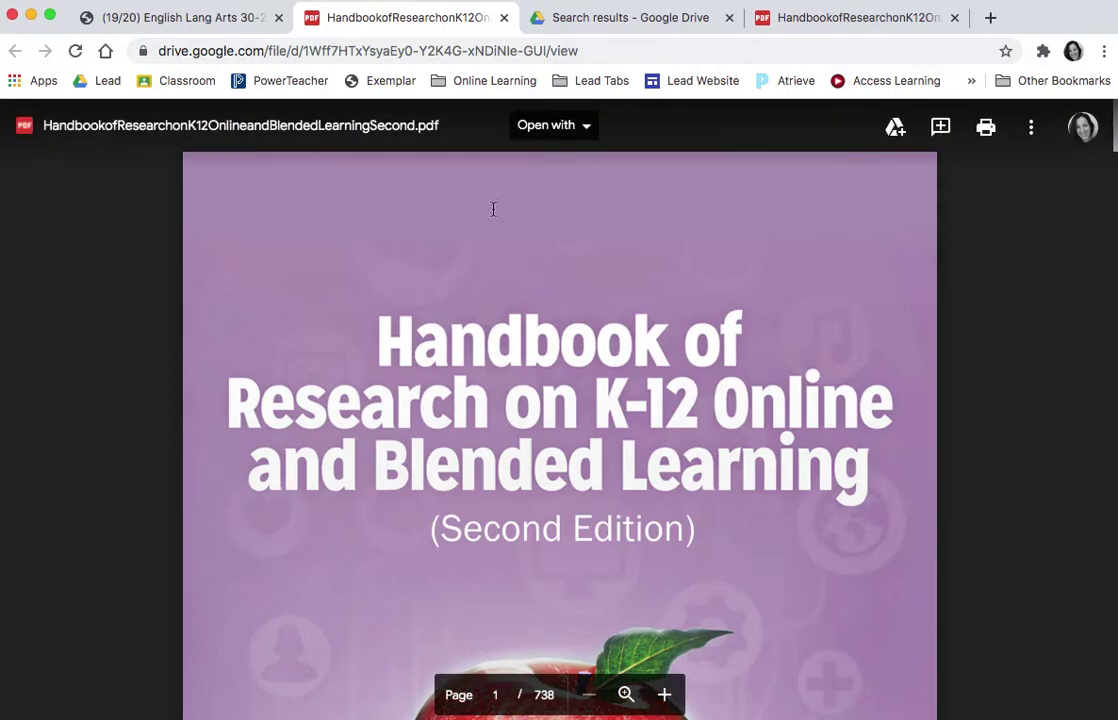
pyautogui.click(942, 129)
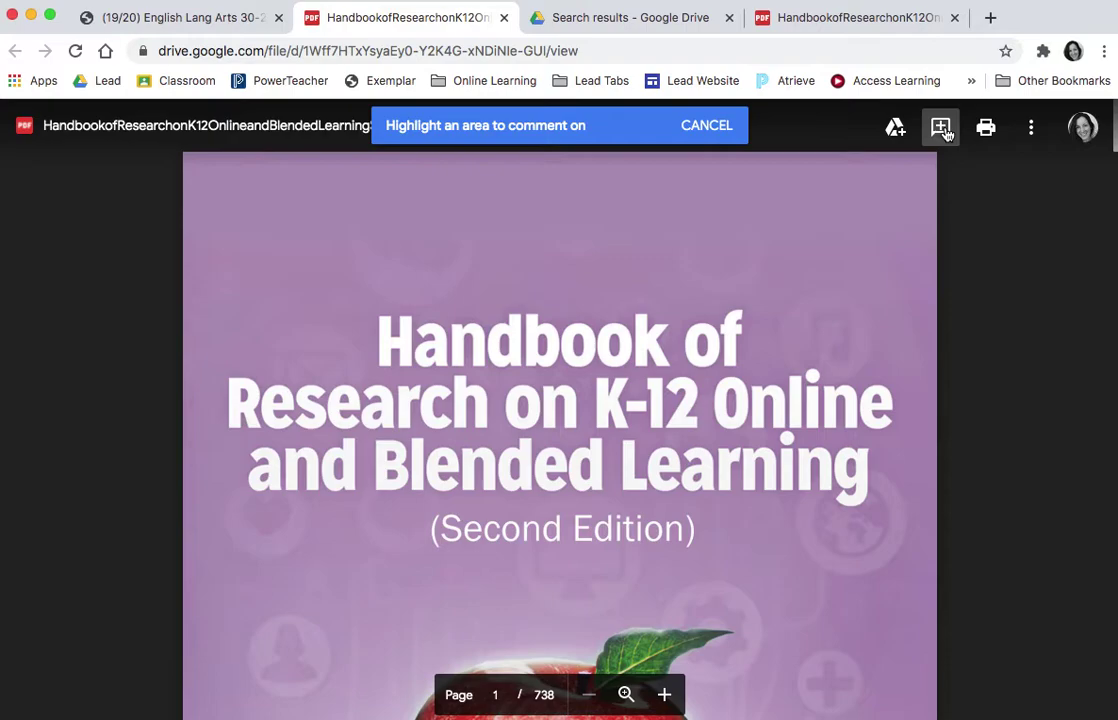
pyautogui.scroll(-1, 602, 349)
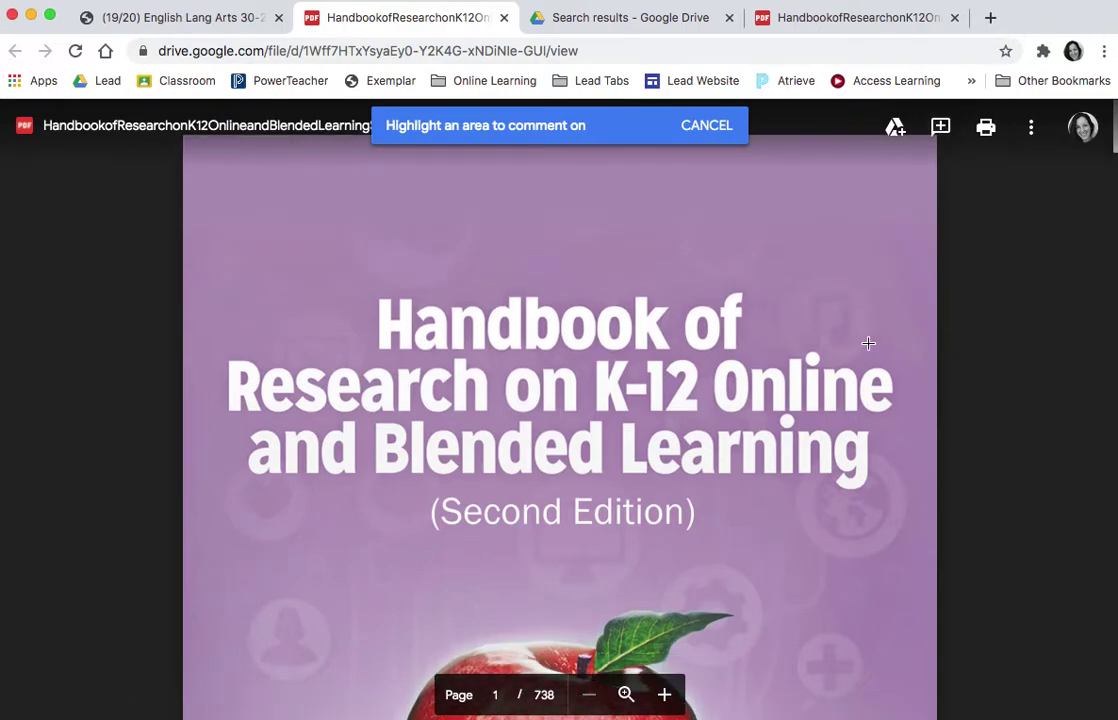
pyautogui.scroll(-15, 868, 343)
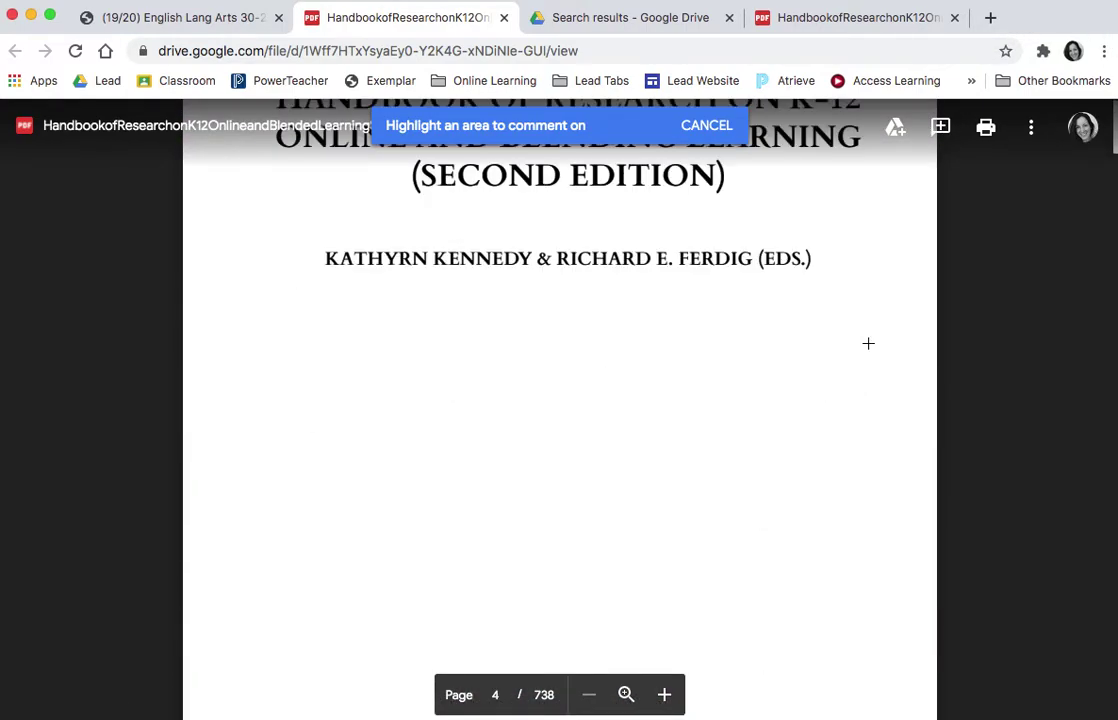
pyautogui.scroll(-10, 868, 343)
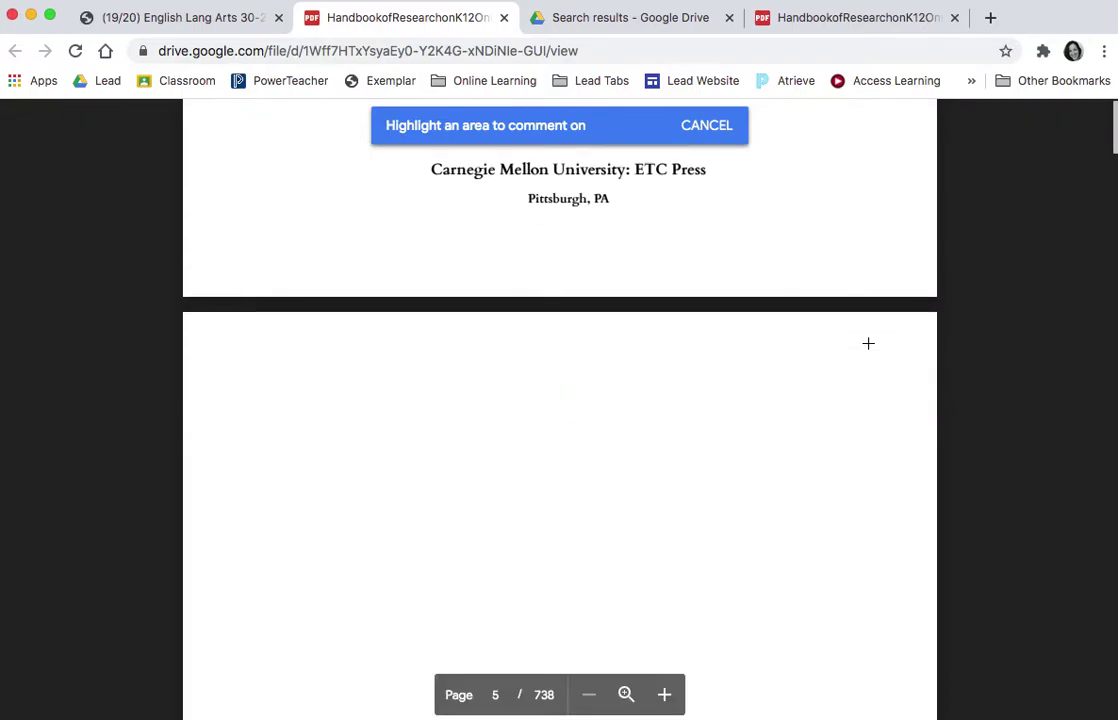
pyautogui.scroll(-20, 721, 436)
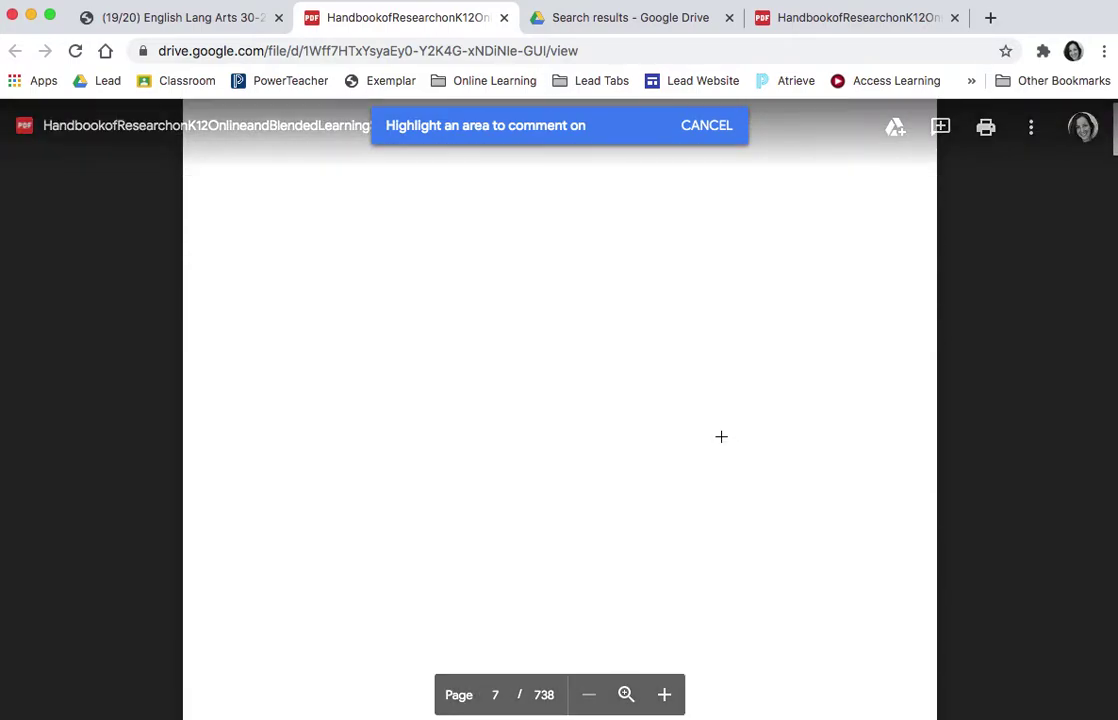
pyautogui.scroll(-20, 721, 436)
pyautogui.scroll(-20, 721, 436)
pyautogui.scroll(-8, 721, 436)
pyautogui.moveTo(623, 357); pyautogui.dragTo(868, 393)
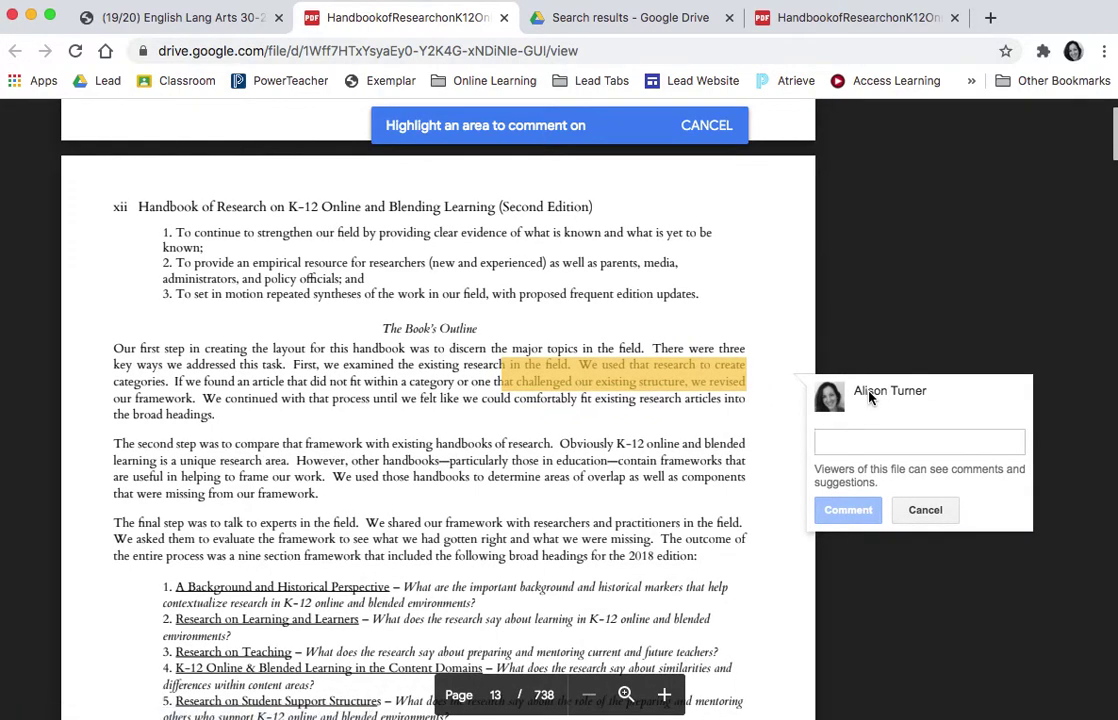
# Post a comment on the highlighted passage with the lines "I wonder about...", "I disagree..." and "Or I agree..".
pyautogui.write('I wonder')
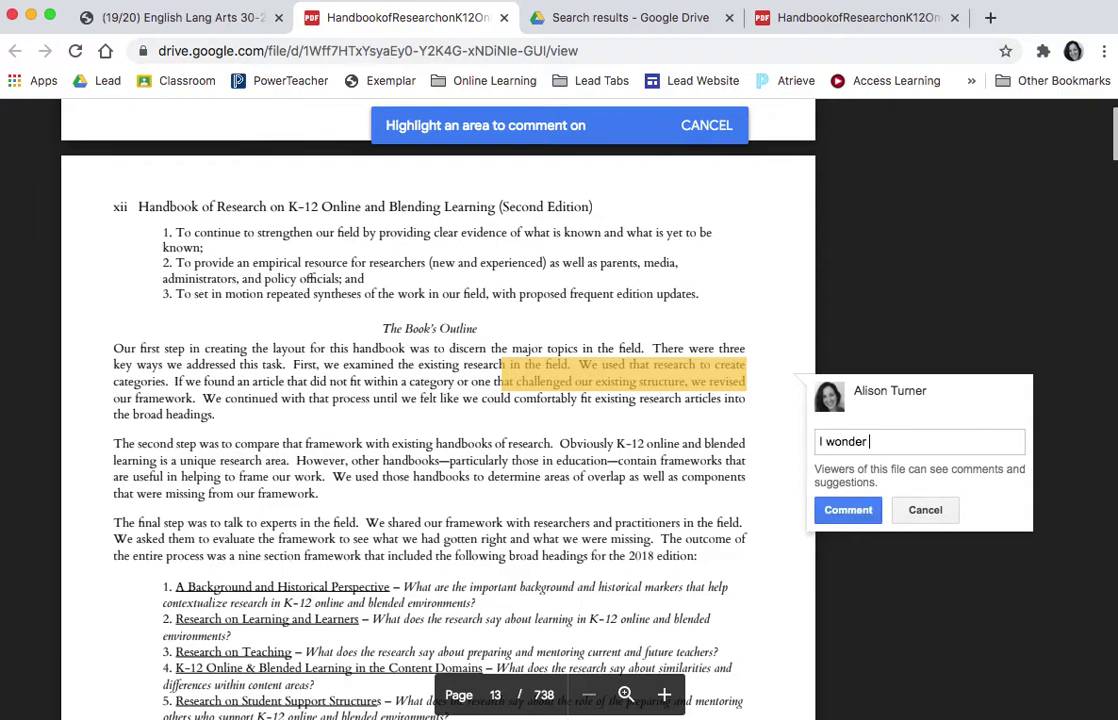
pyautogui.write(' about...')
pyautogui.press('Return')
pyautogui.write('I disagree...')
pyautogui.press('Return')
pyautogui.write('Or I agre')
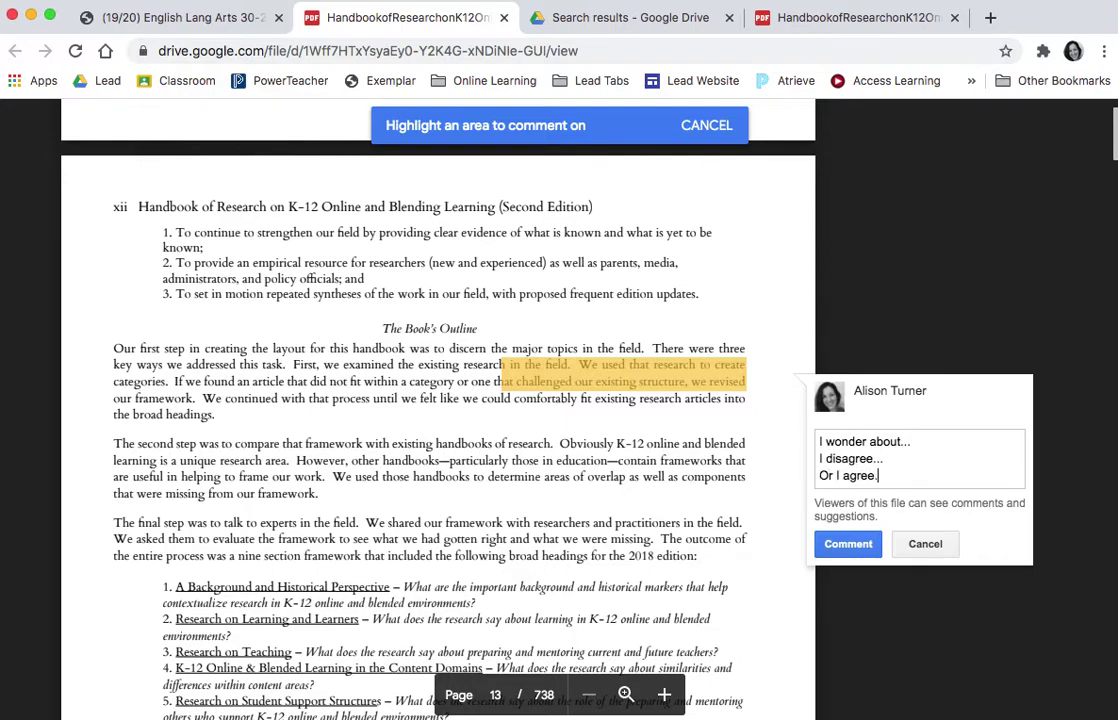
pyautogui.click(871, 552)
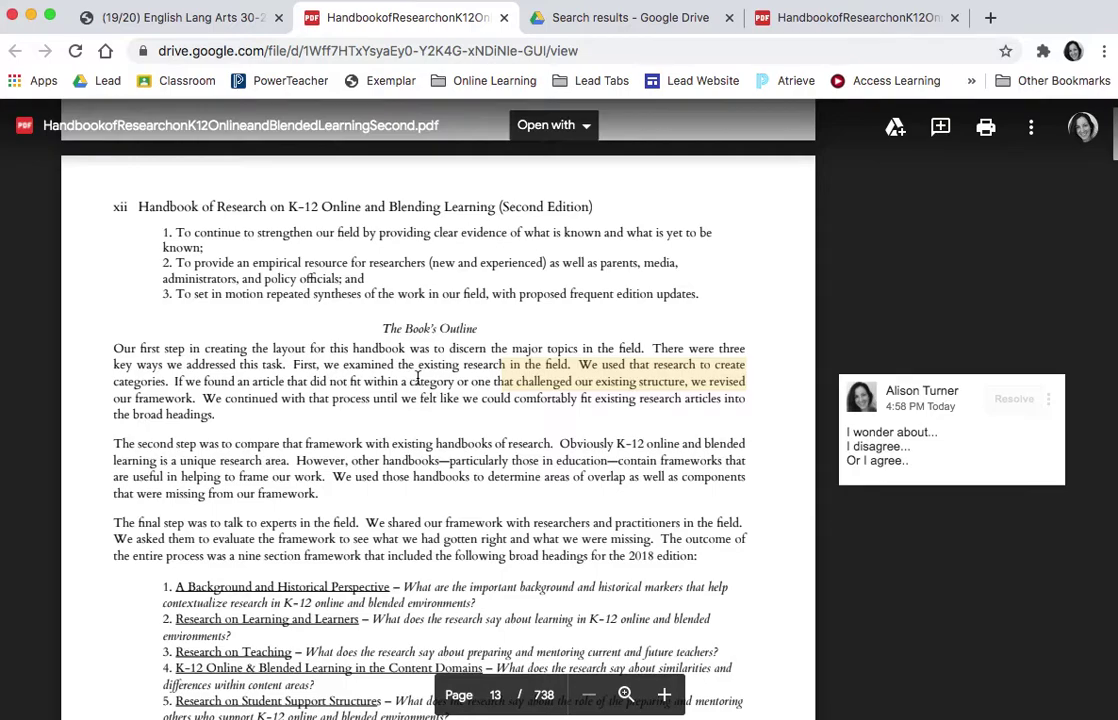
# Go back to the PDF's cover, return to the Moodle assignment and review how the embedded document sits within the description.
pyautogui.scroll(-2, 577, 320)
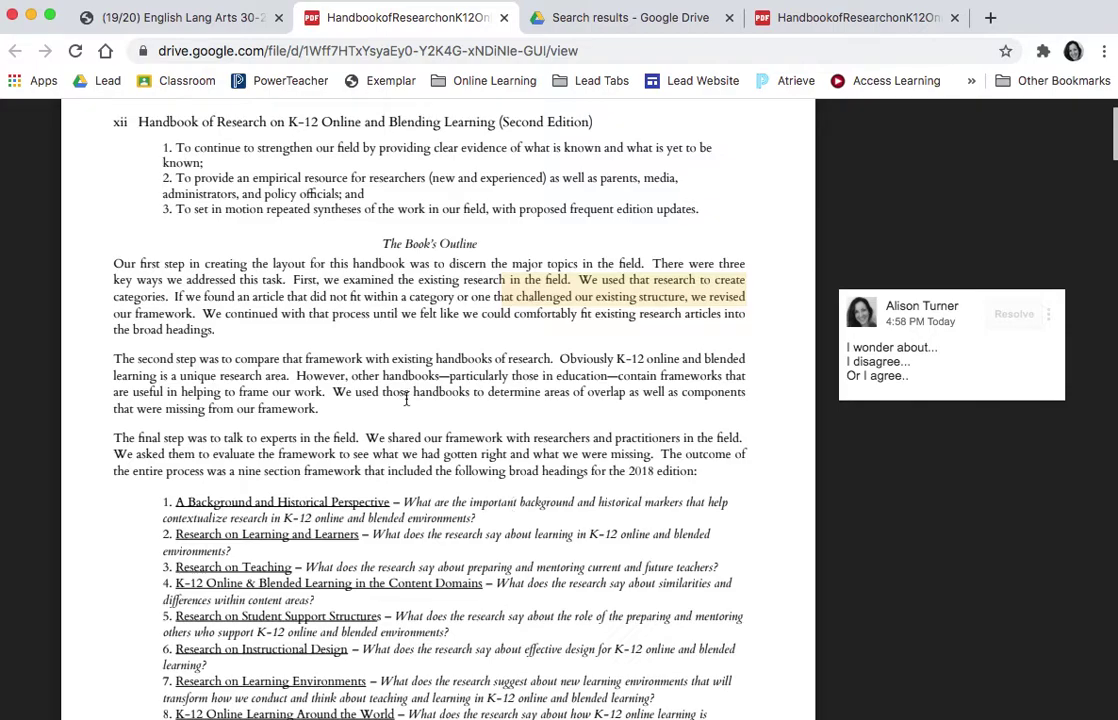
pyautogui.scroll(20, 491, 353)
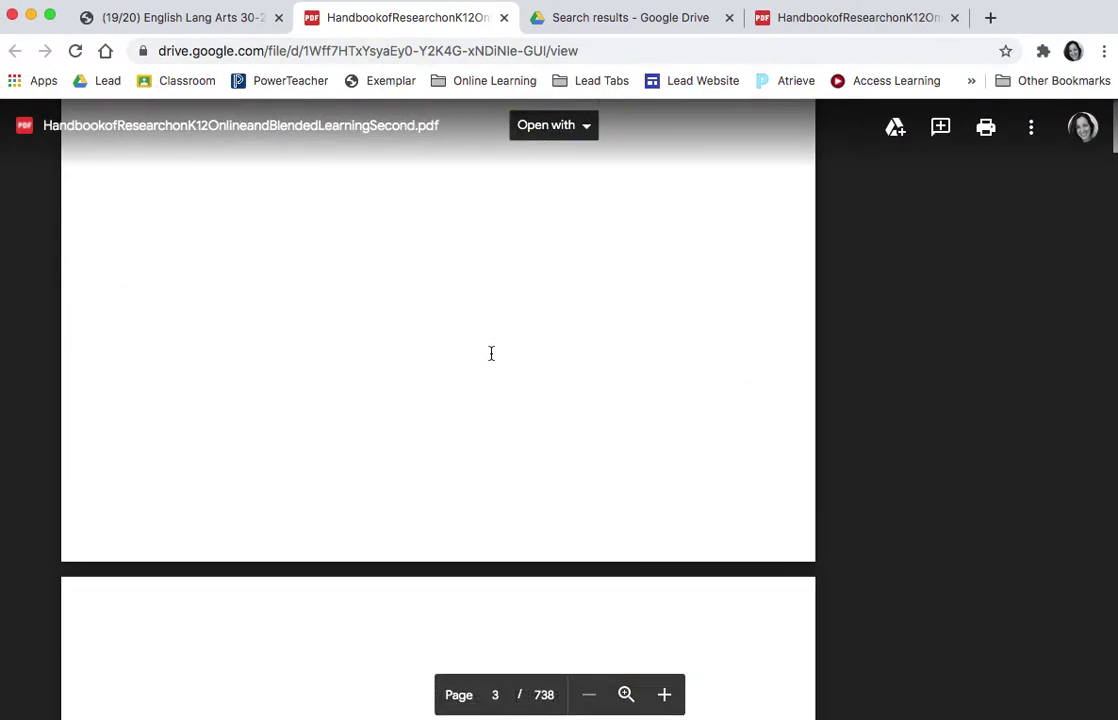
pyautogui.scroll(15, 491, 353)
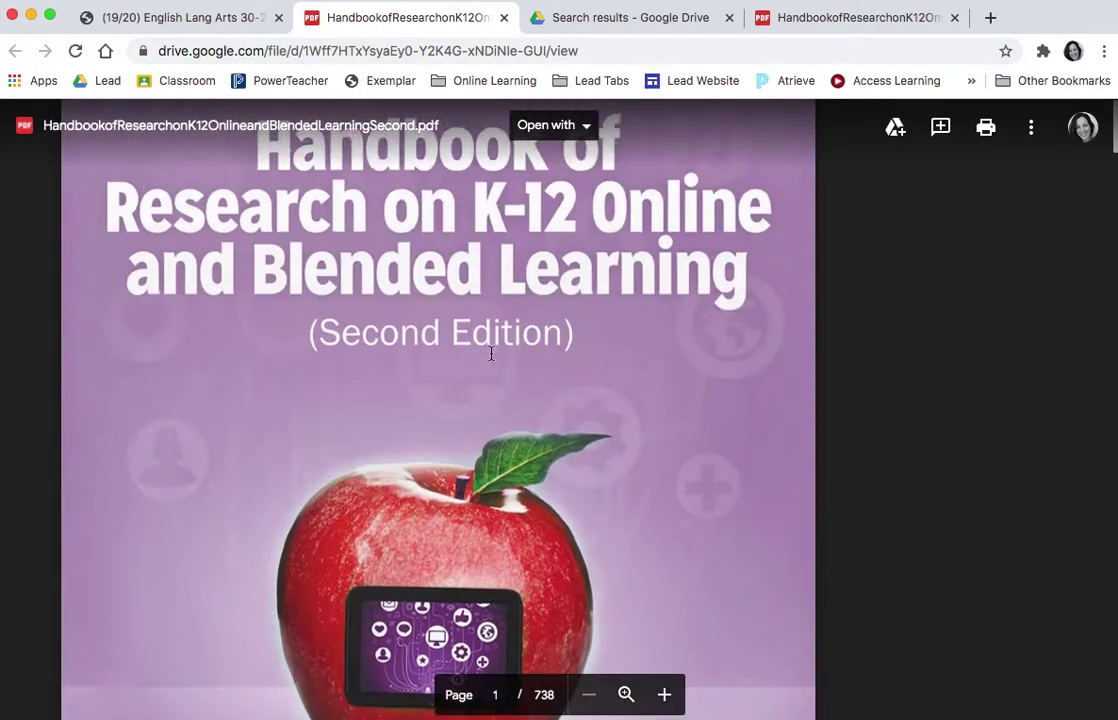
pyautogui.scroll(2, 491, 353)
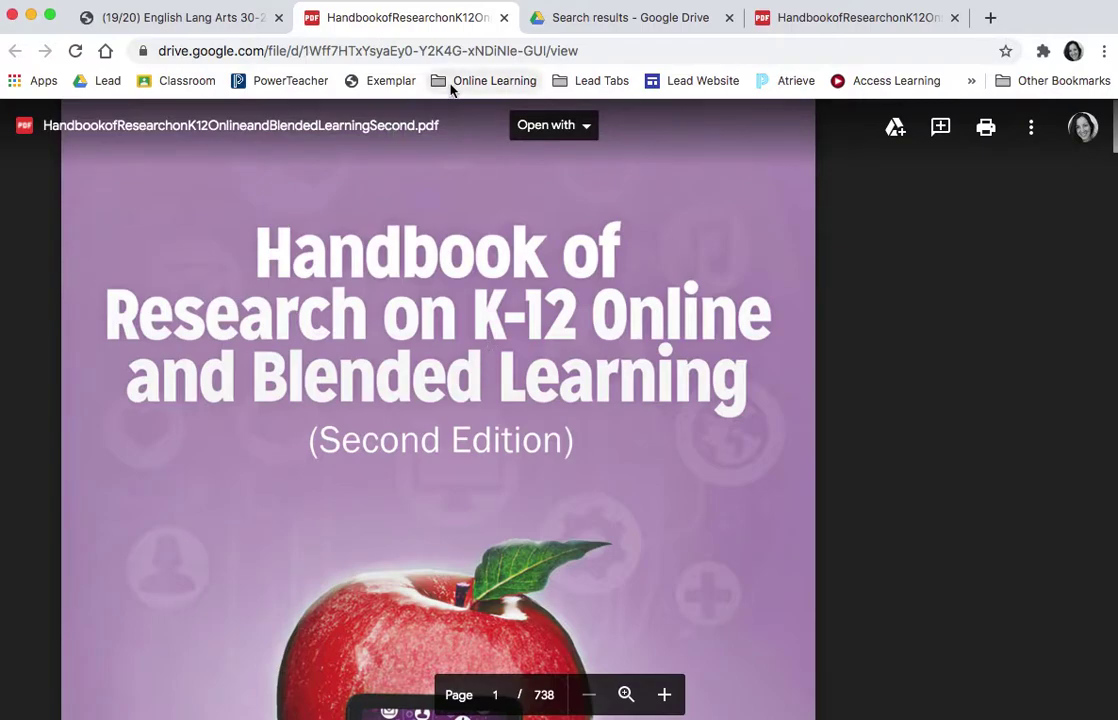
pyautogui.click(180, 20)
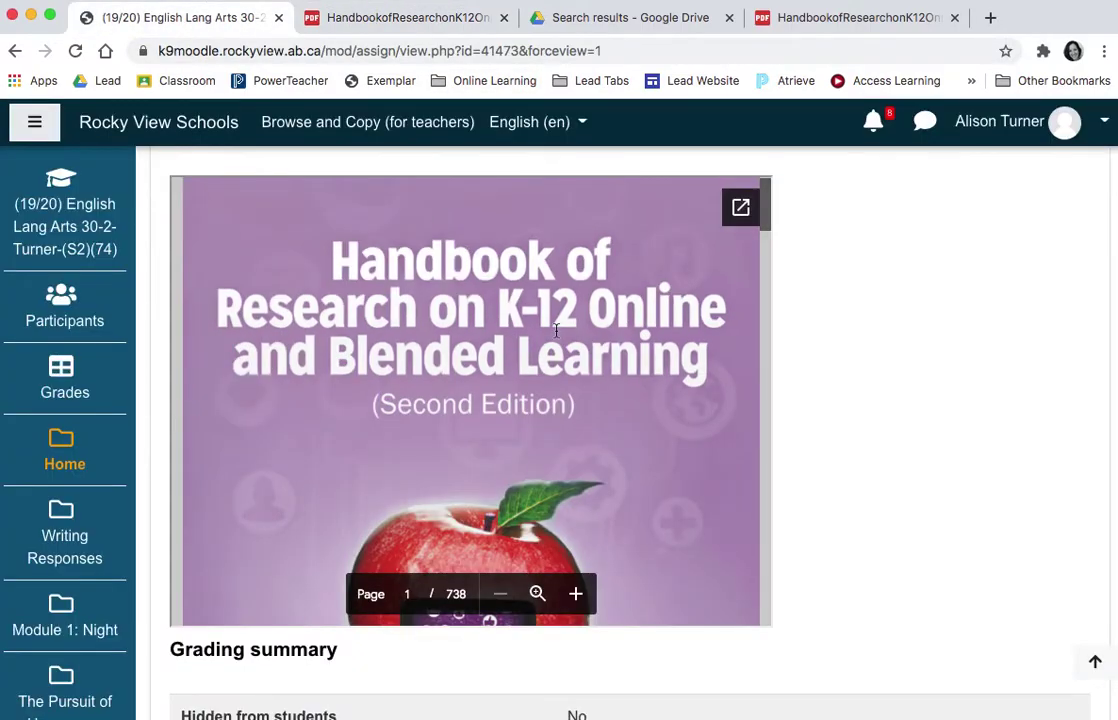
pyautogui.scroll(1, 556, 330)
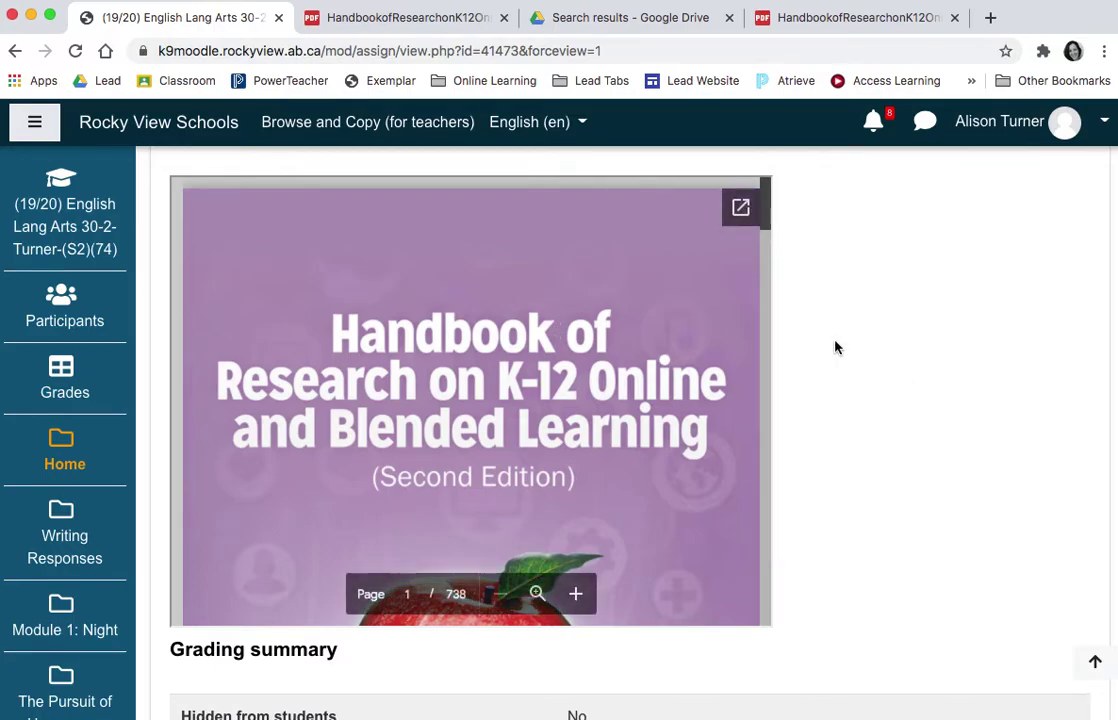
pyautogui.scroll(10, 594, 332)
pyautogui.scroll(6, 594, 332)
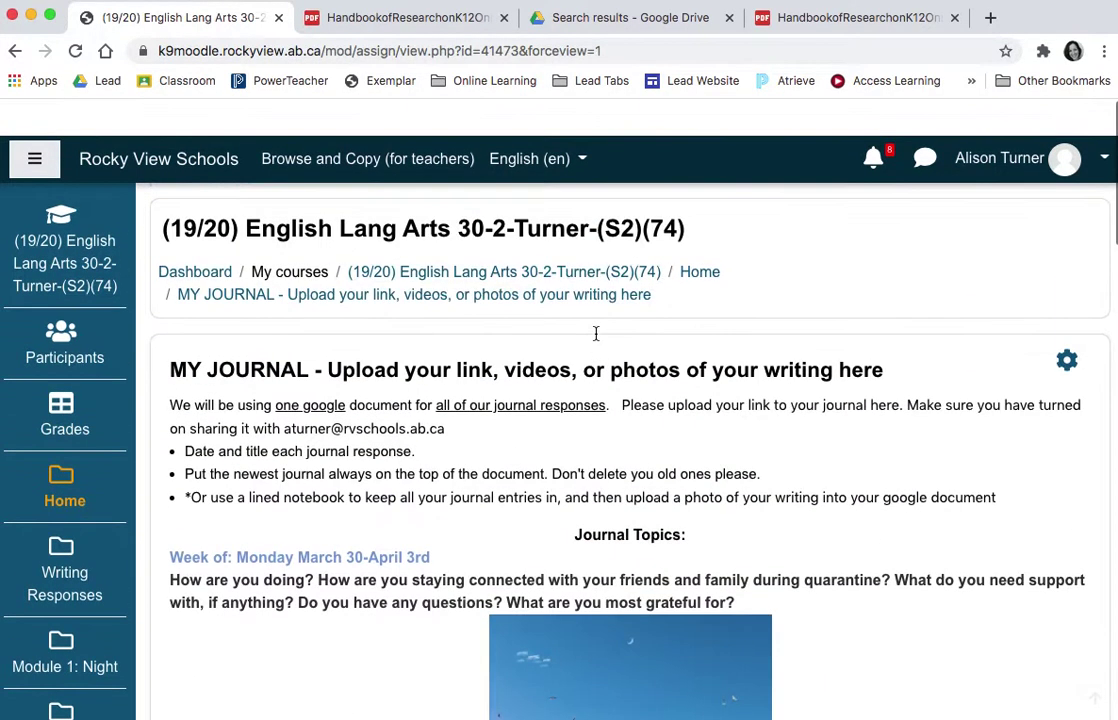
pyautogui.scroll(-12, 555, 450)
pyautogui.scroll(-3, 555, 450)
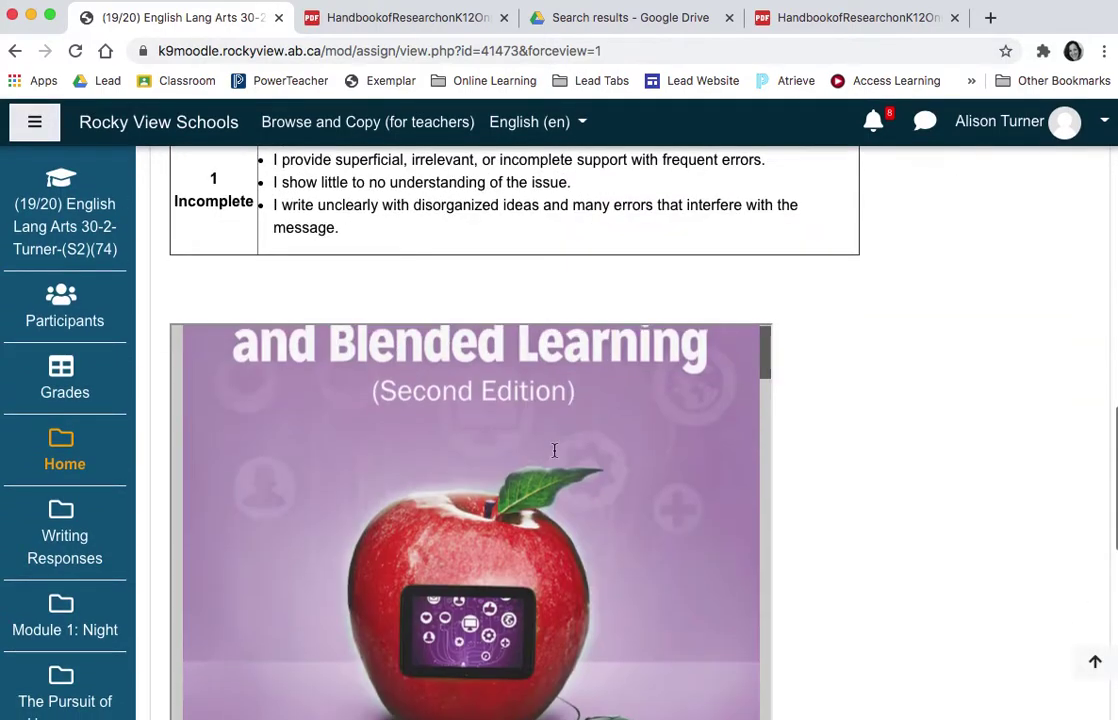
pyautogui.scroll(2, 552, 455)
pyautogui.scroll(-2, 911, 366)
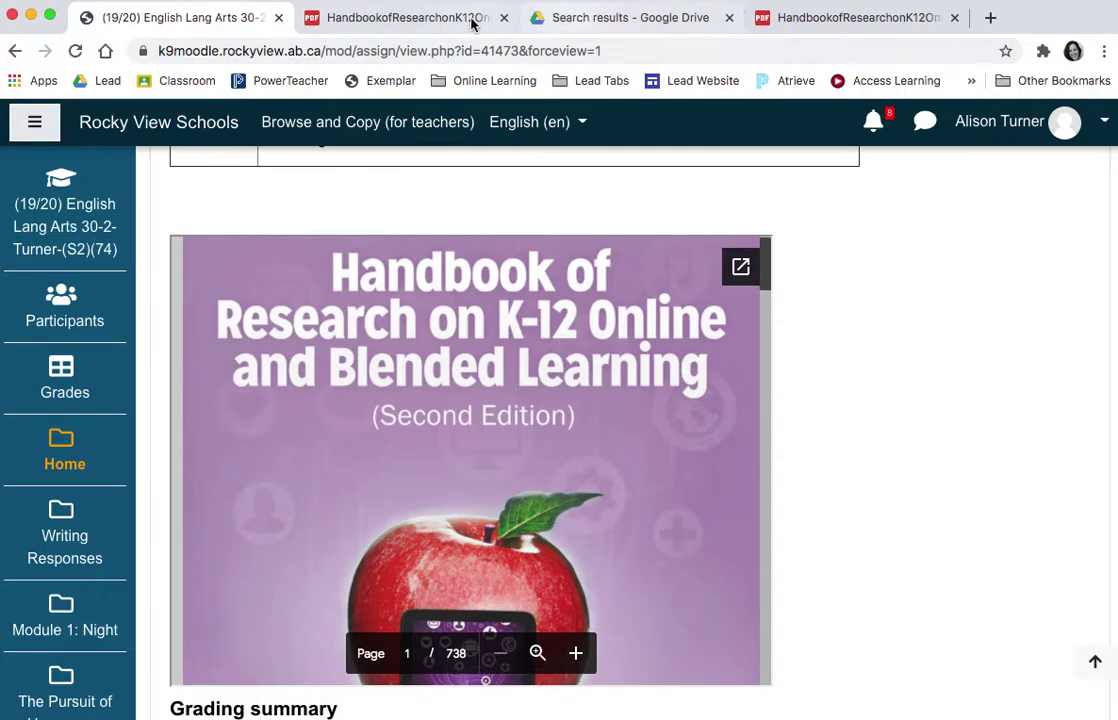
# Switch to the PDF in Google Drive, open it in a new window and display its HTML embed code.
pyautogui.click(620, 19)
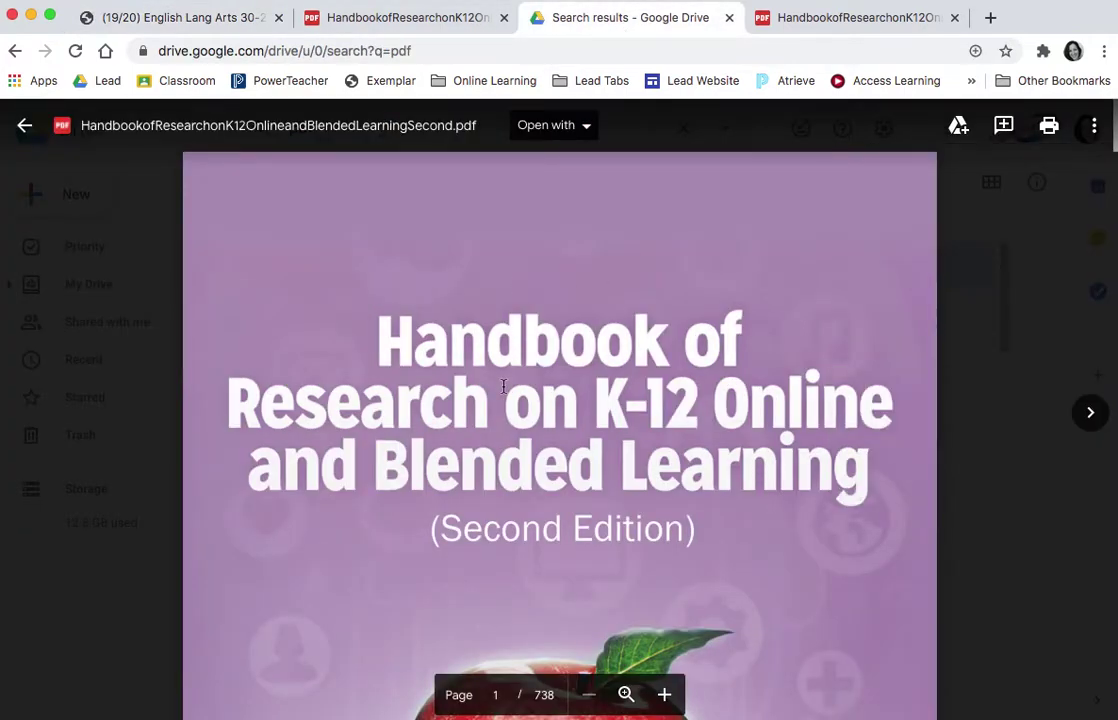
pyautogui.click(1095, 138)
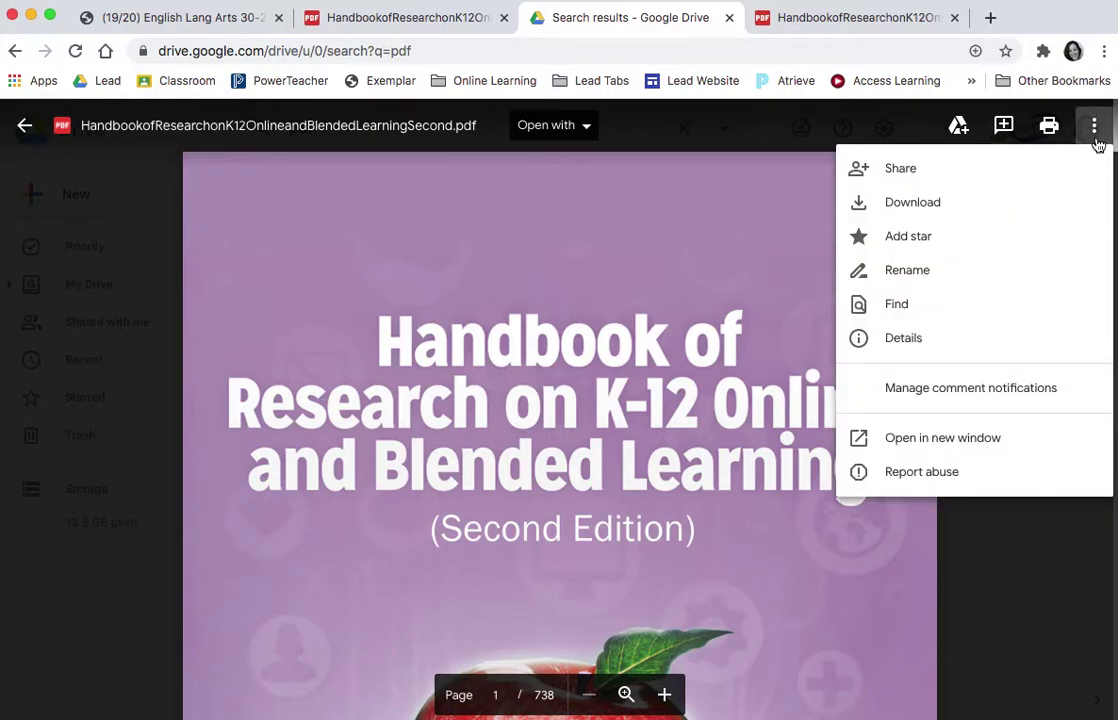
pyautogui.click(943, 446)
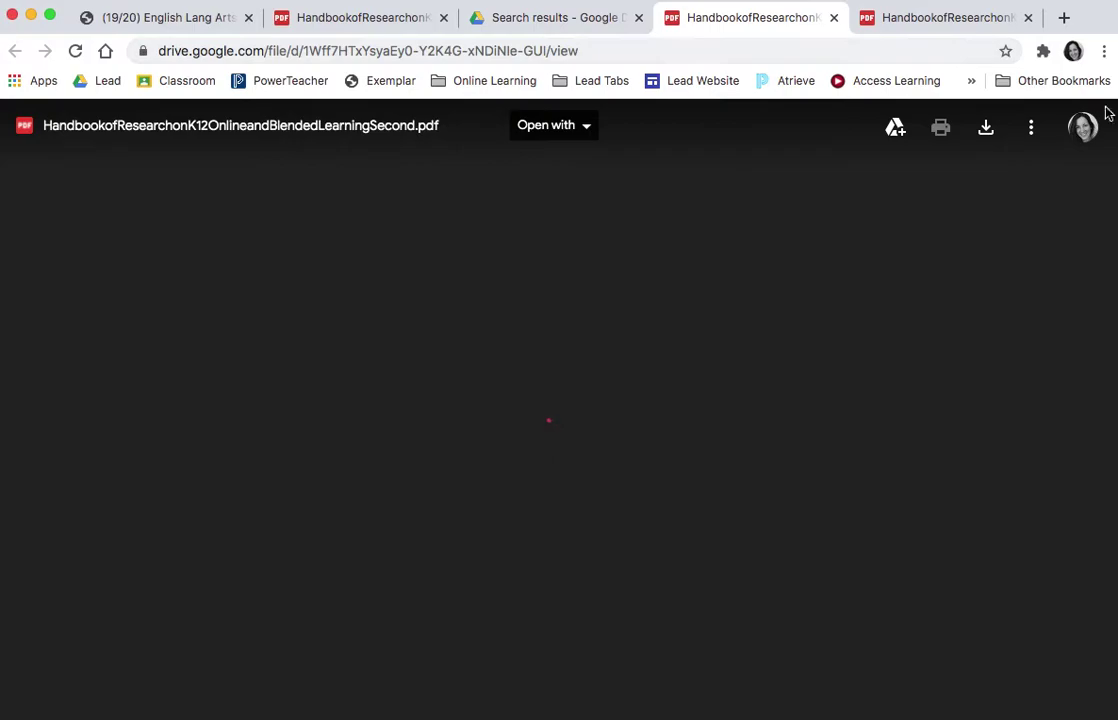
pyautogui.click(1031, 127)
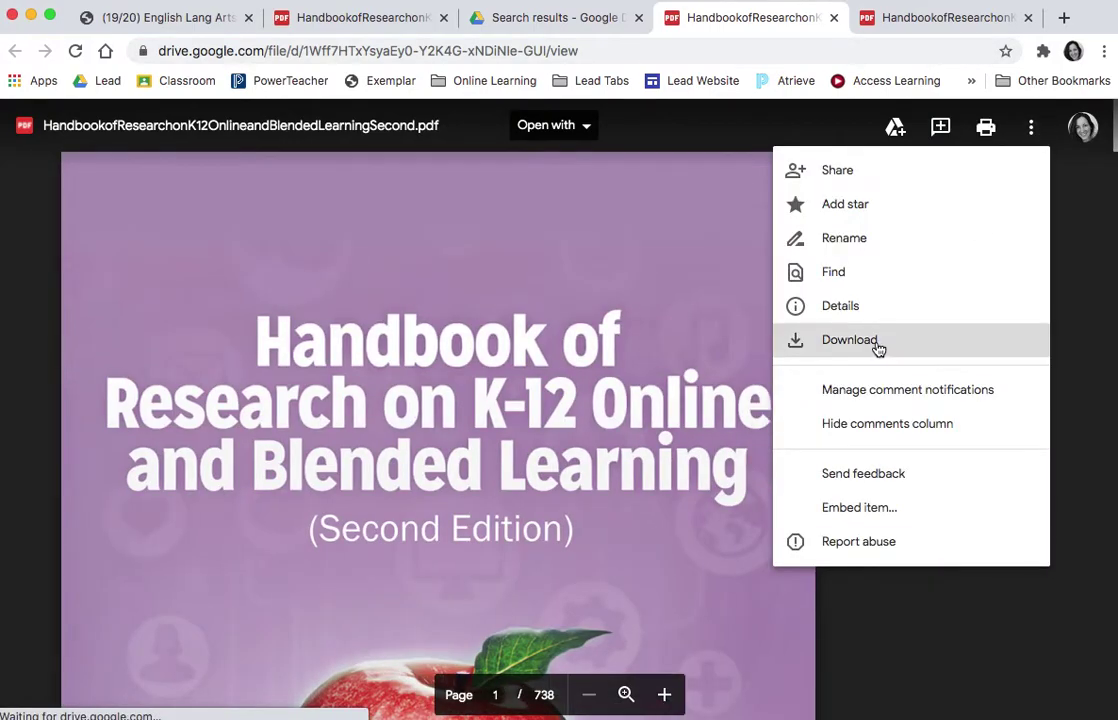
pyautogui.click(881, 512)
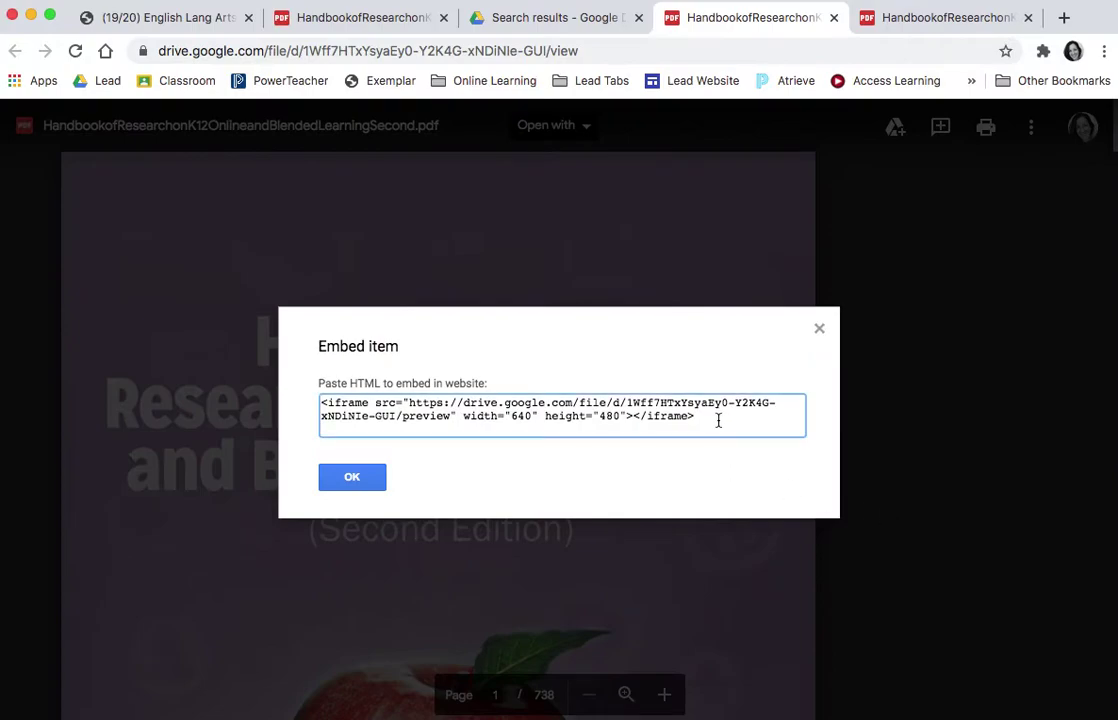
# Select the entire iframe embed code, close the embed dialog and return to the Moodle assignment.
pyautogui.moveTo(719, 419); pyautogui.dragTo(275, 352)
pyautogui.click(345, 480)
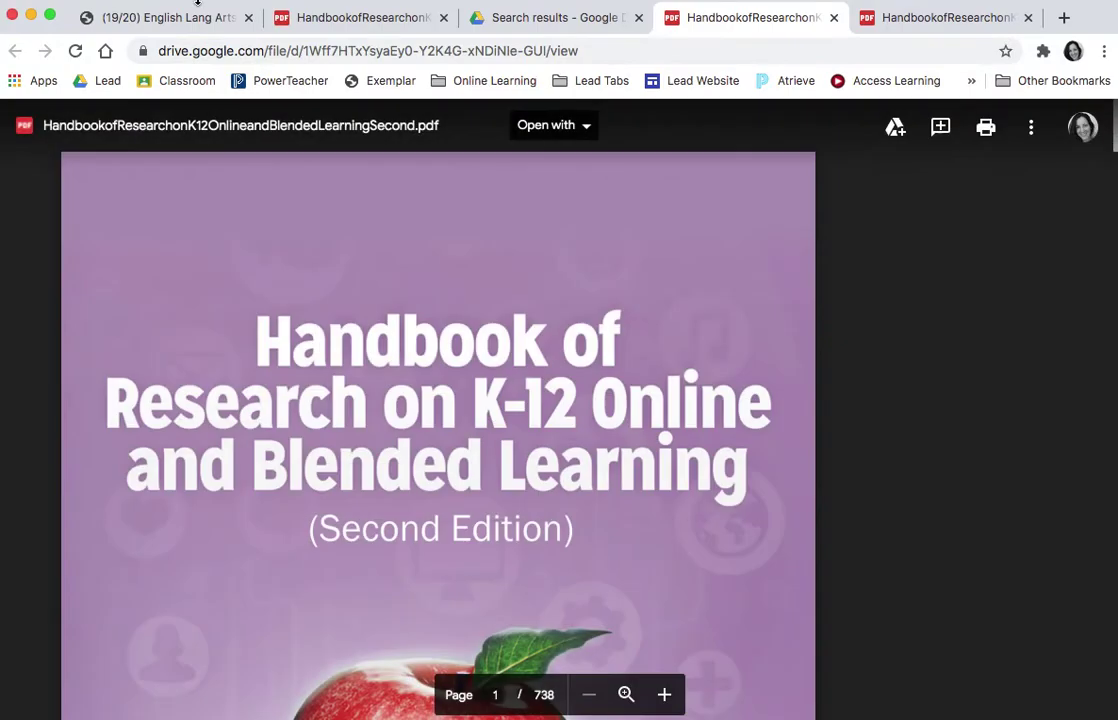
pyautogui.click(157, 18)
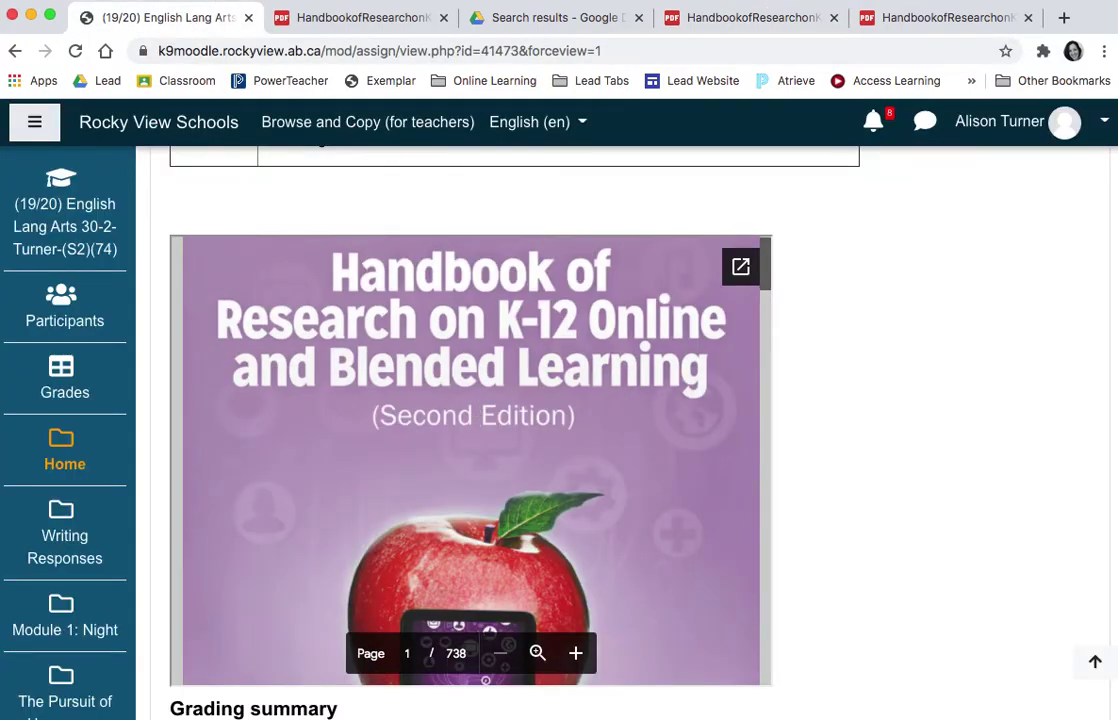